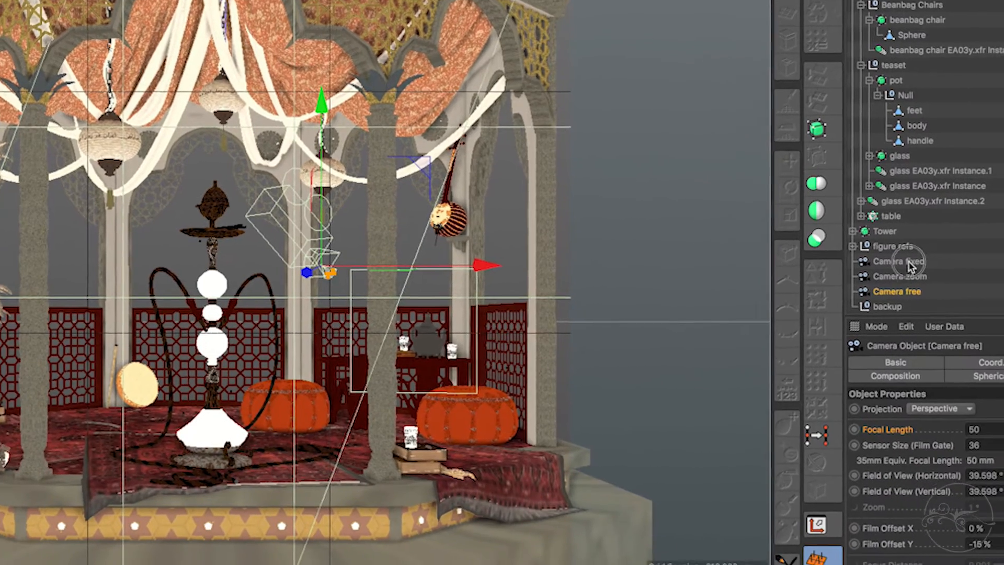
Examine the three cameras, including Camera fixed's protection and V-Ray Physical Camera tags, and switch the viewport out of Camera fixed.
shift+click(973, 289)
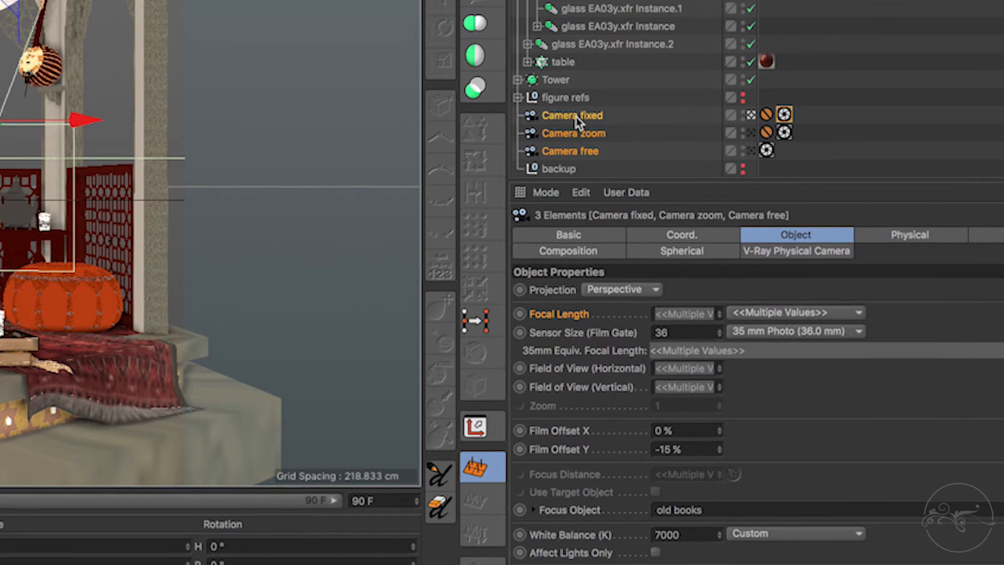
click(601, 129)
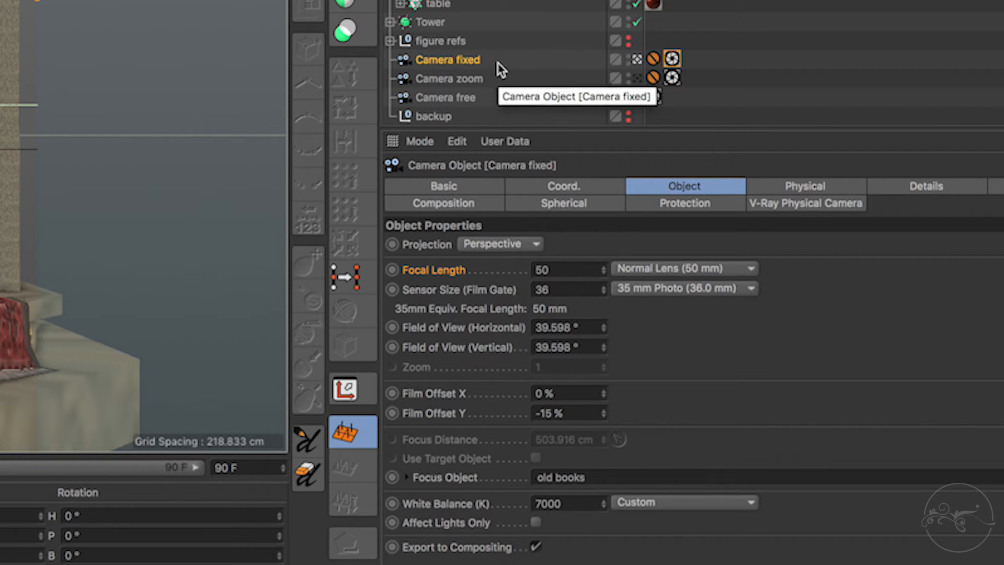
click(654, 59)
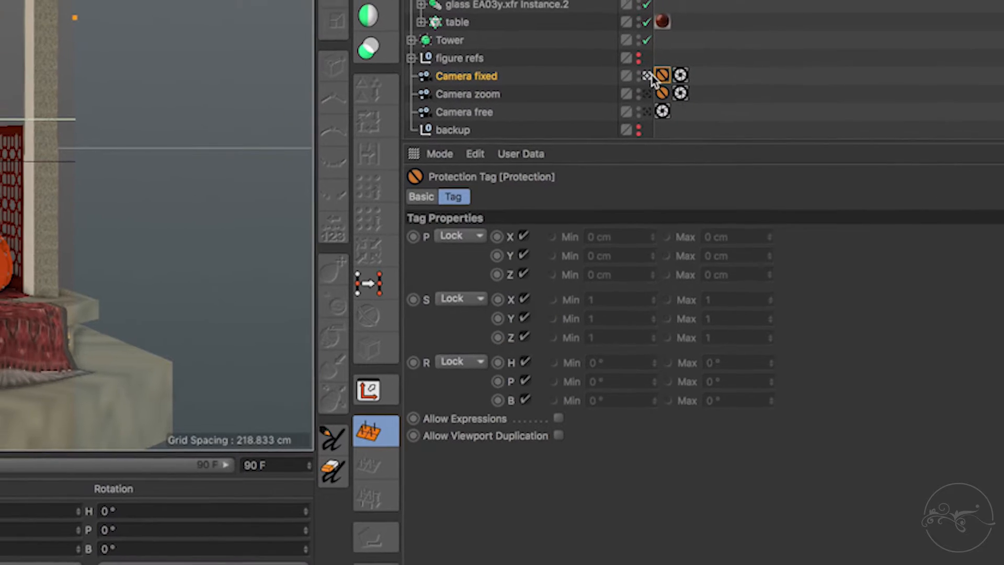
click(649, 77)
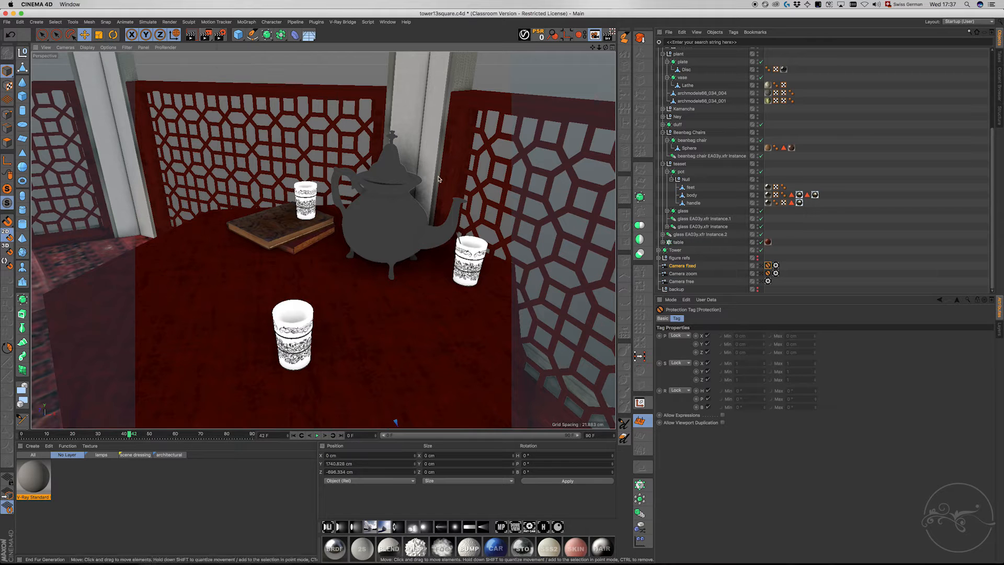
click(776, 265)
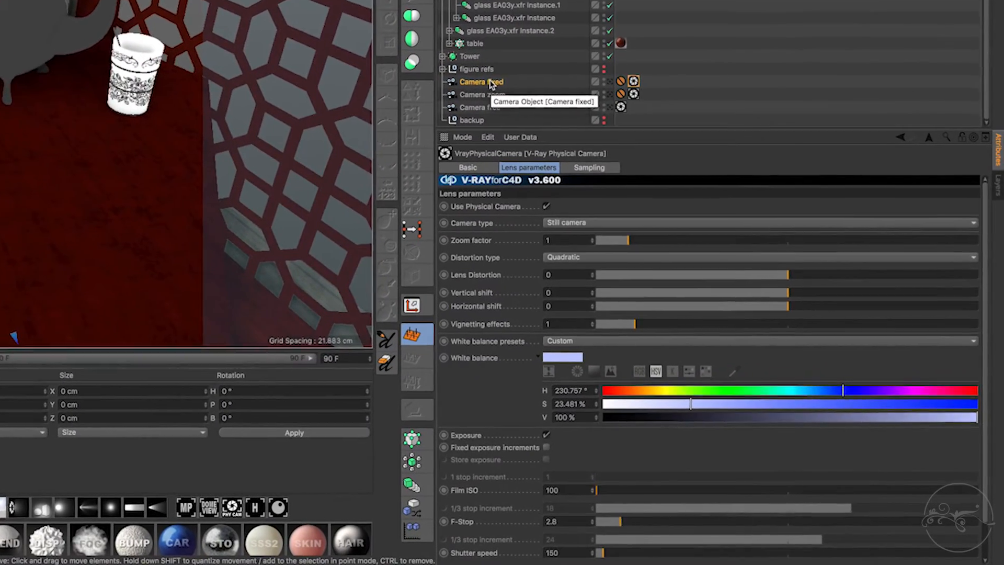
Look through Camera free and orbit it around the teapot on the table.
click(497, 126)
click(435, 33)
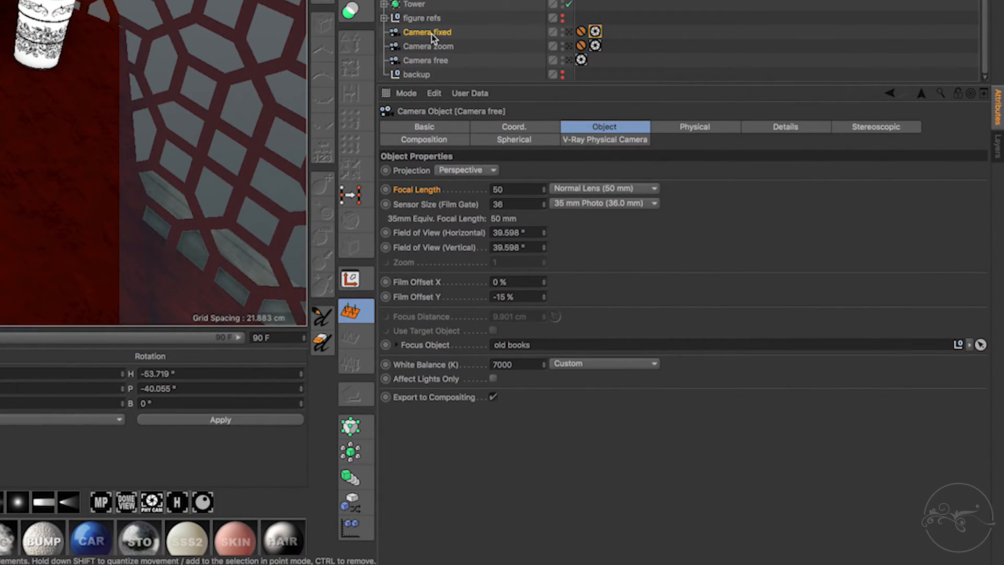
click(417, 74)
click(423, 61)
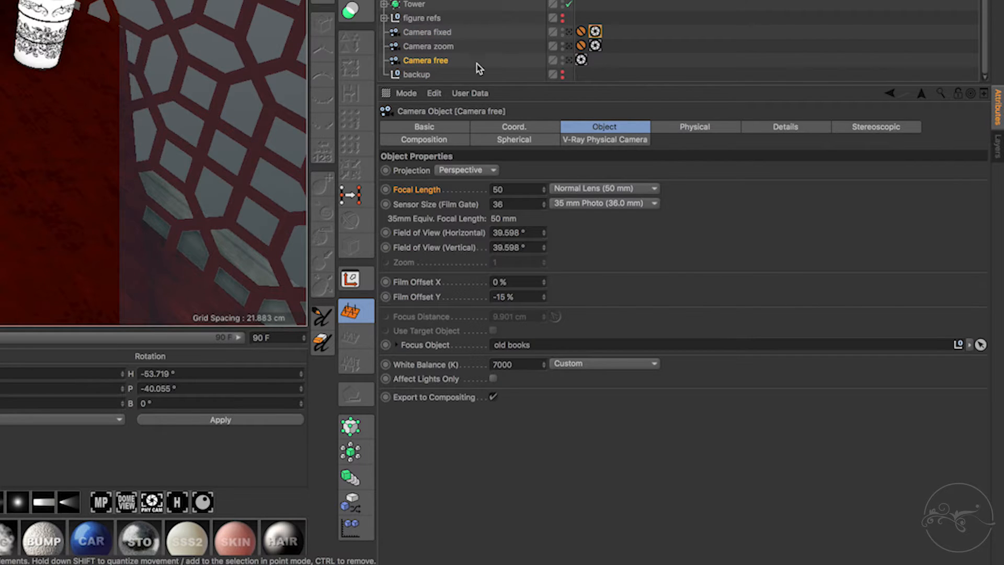
click(569, 61)
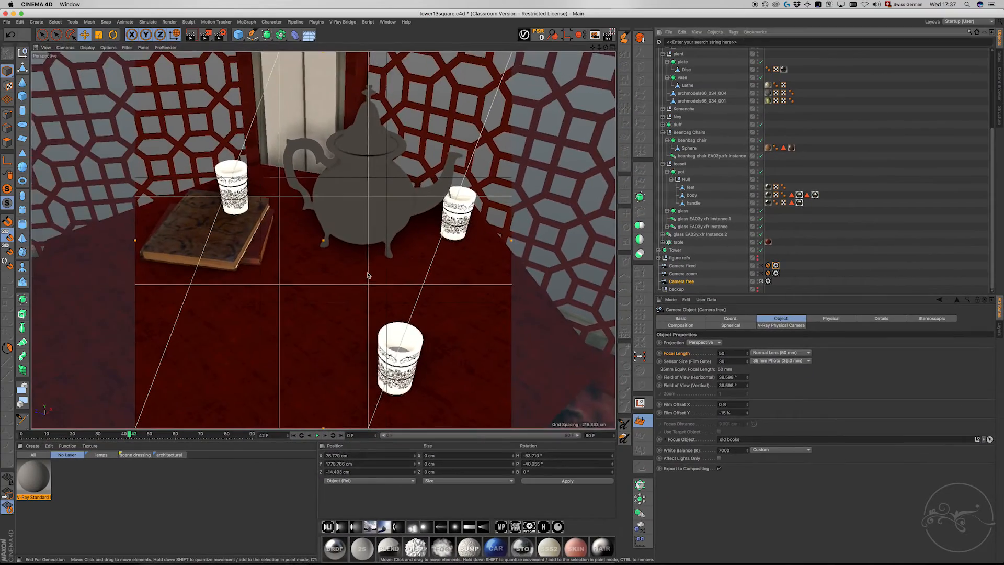
alt+drag(367, 275, 298, 270)
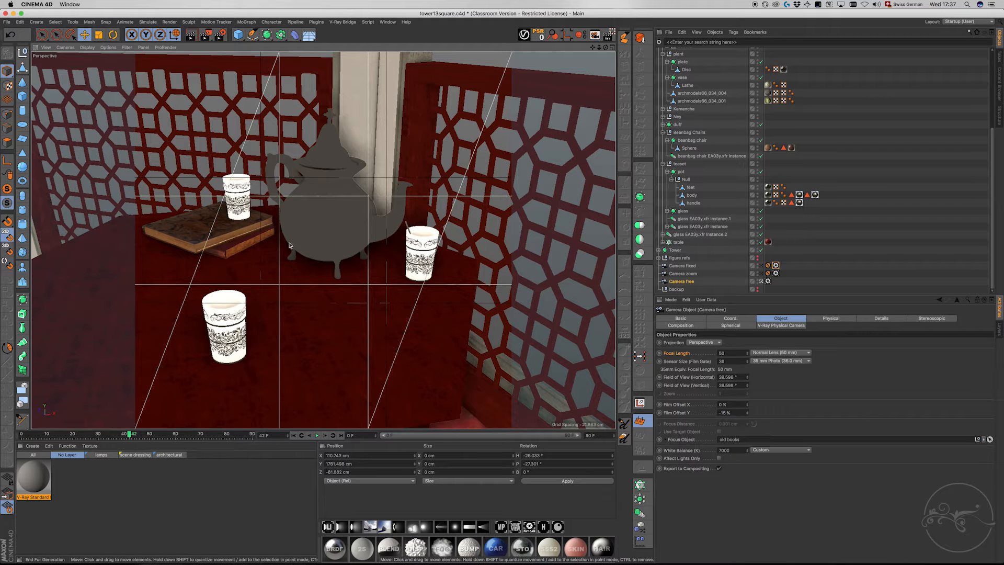
Switch the view to Camera fixed and move the front glass on the tea table to about X -19.7 cm, Z -3.9 cm.
click(225, 324)
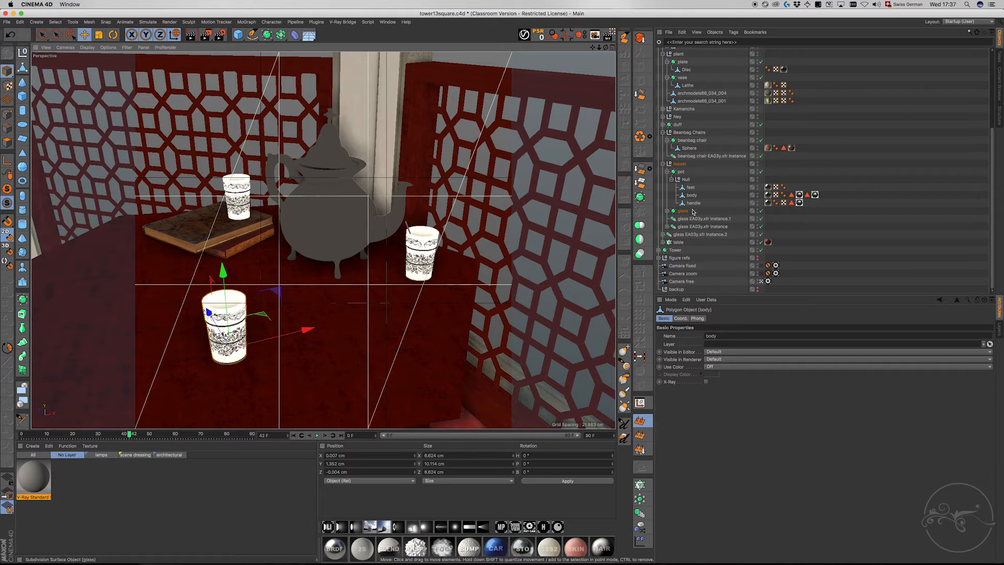
alt+drag(336, 333, 259, 339)
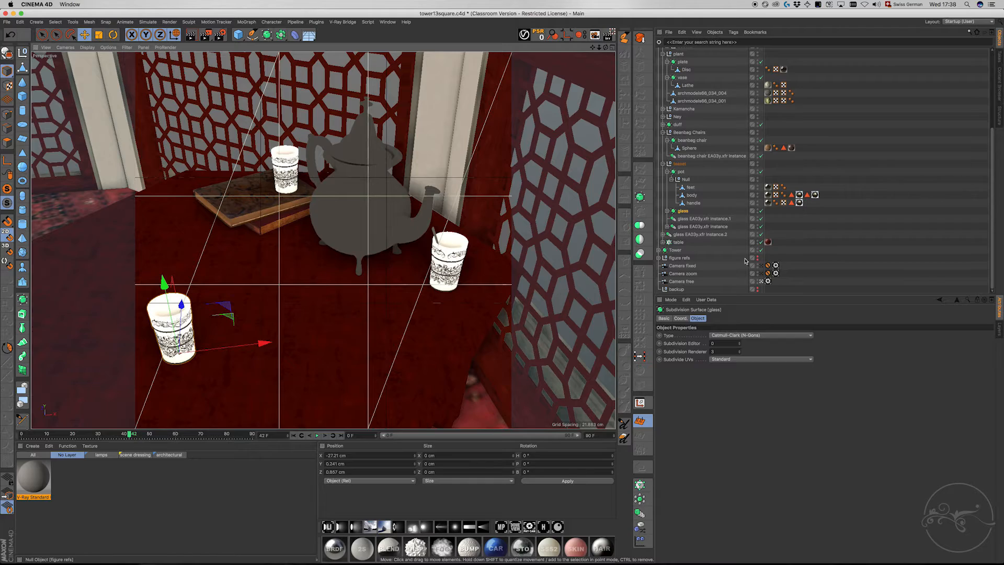
click(761, 265)
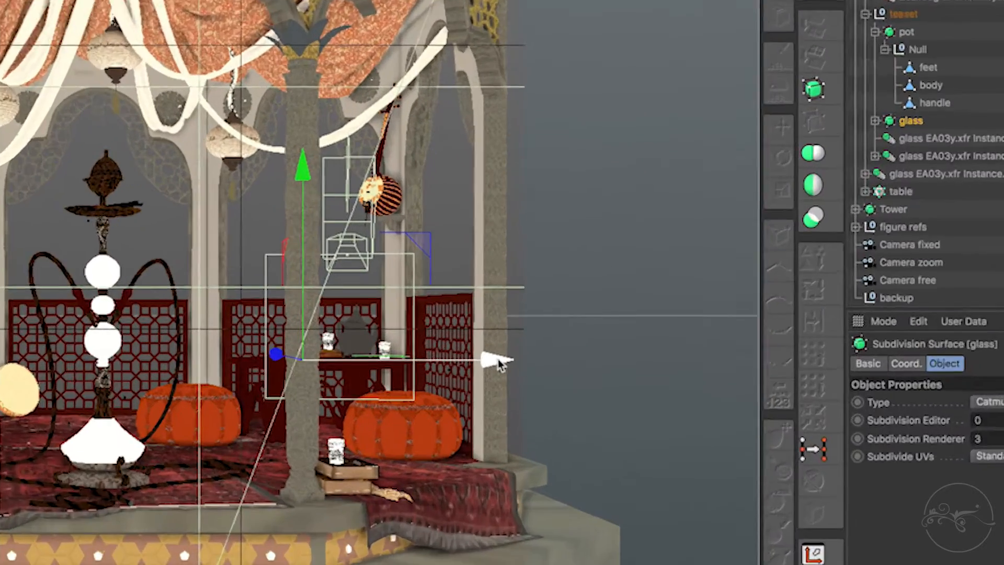
drag(497, 316, 511, 317)
drag(533, 387, 510, 390)
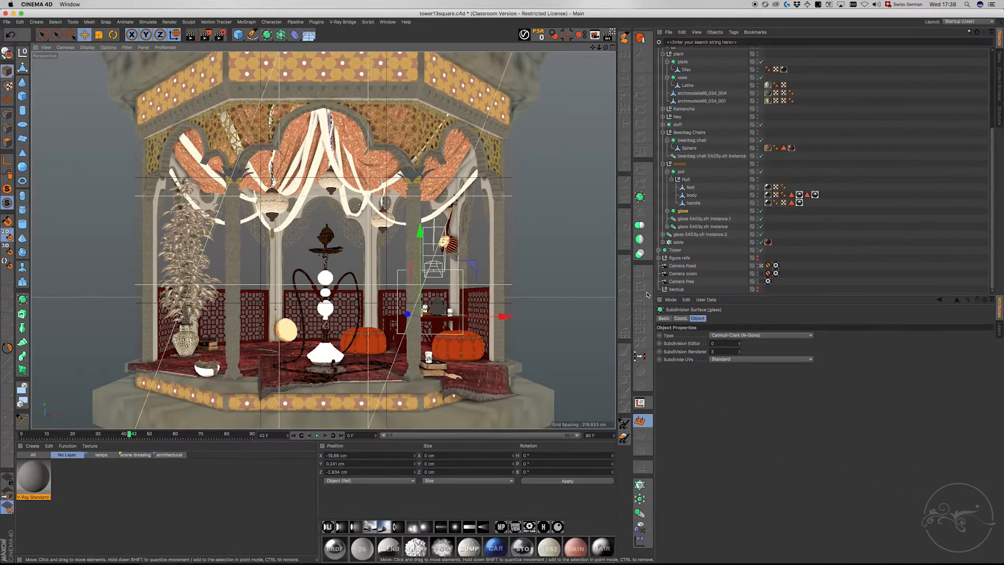
Examine Camera zoom's protection tag and focal length, and look through that camera.
click(689, 273)
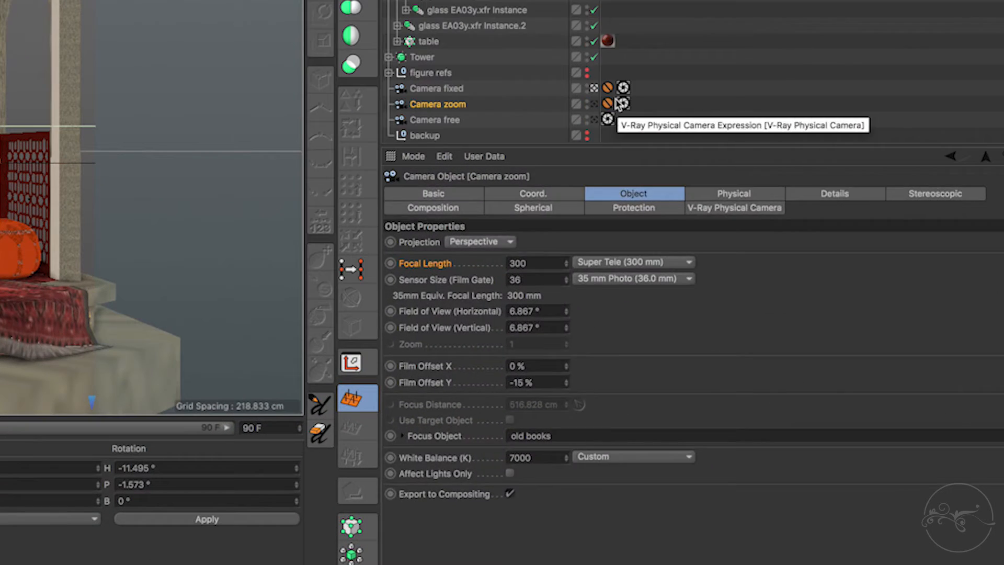
click(767, 273)
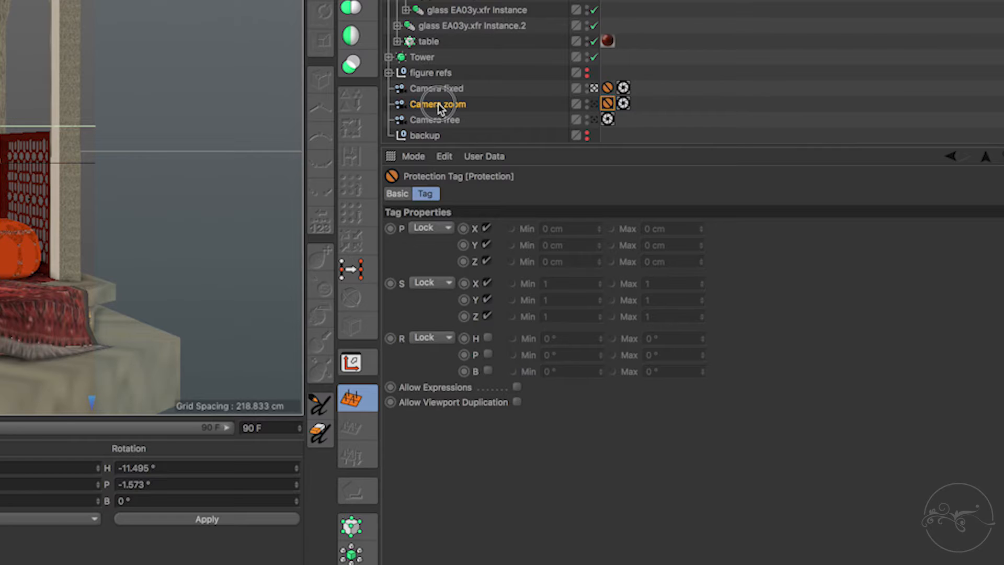
click(439, 105)
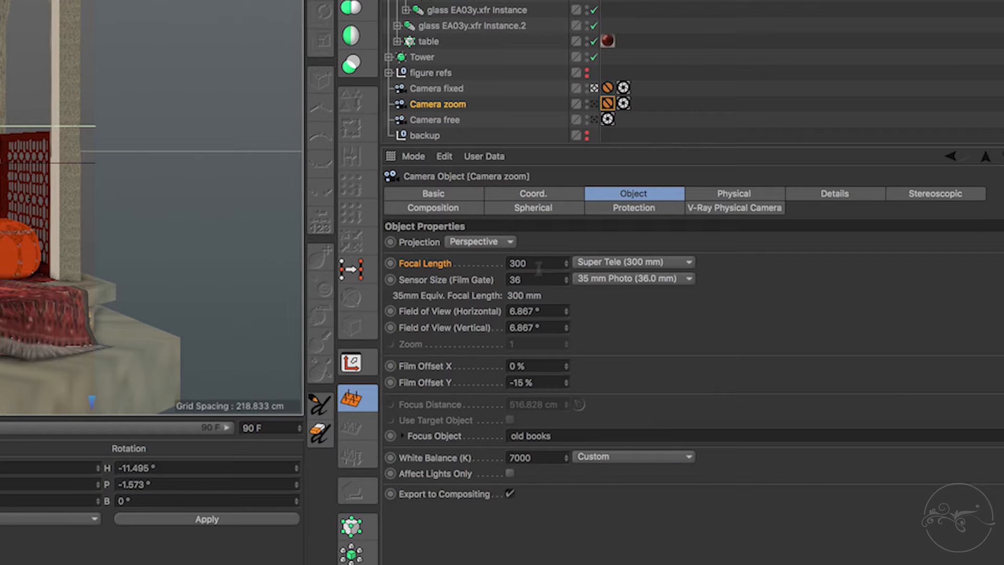
click(537, 265)
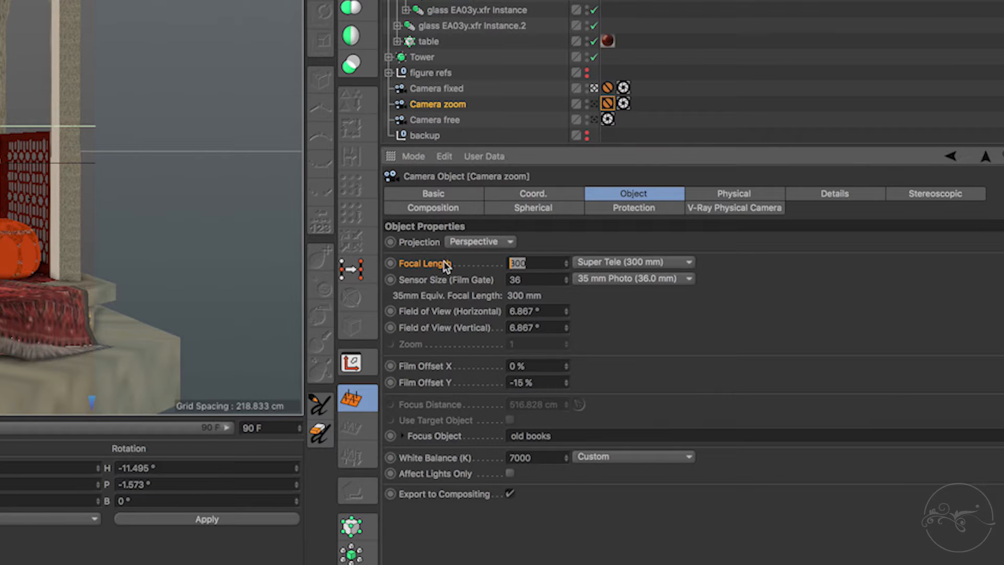
click(593, 103)
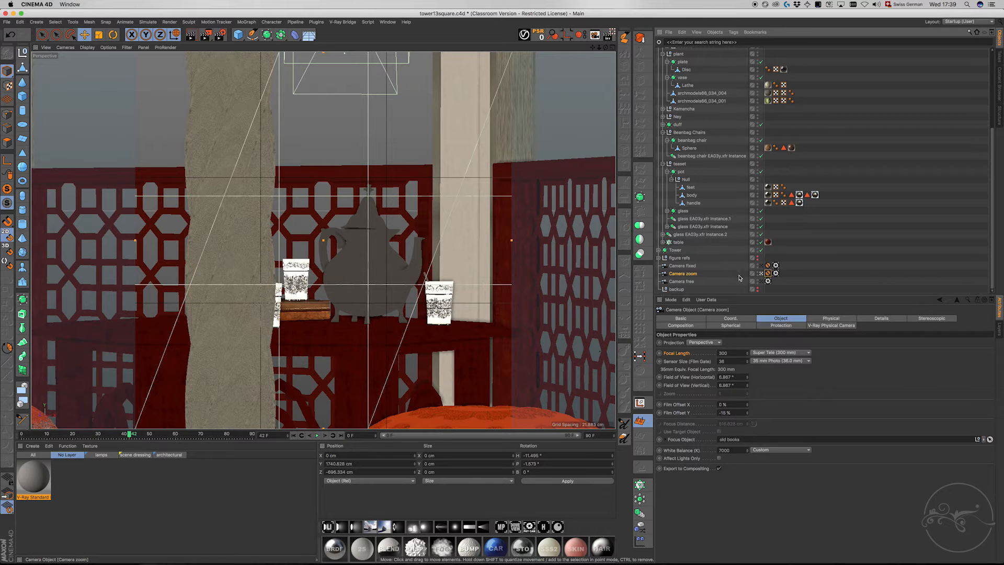
Compare the object properties of Camera fixed, Camera free and Camera zoom, finishing with the view through Camera zoom.
click(688, 267)
click(763, 266)
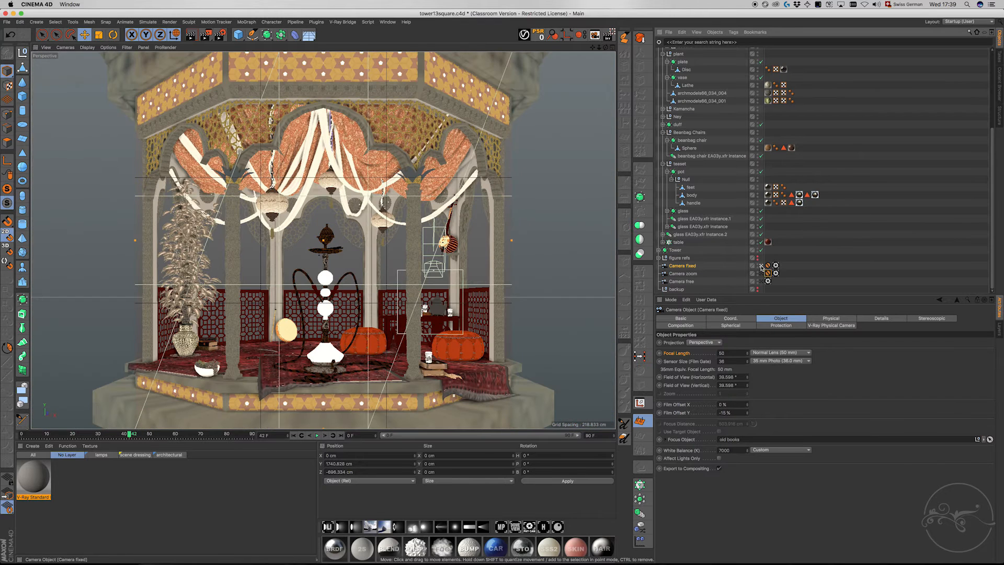
click(689, 281)
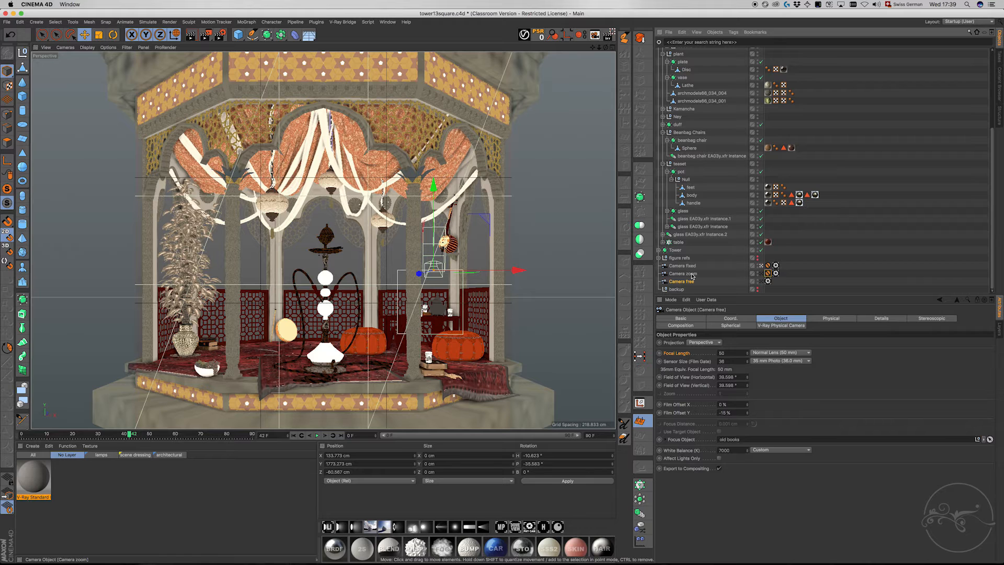
click(688, 274)
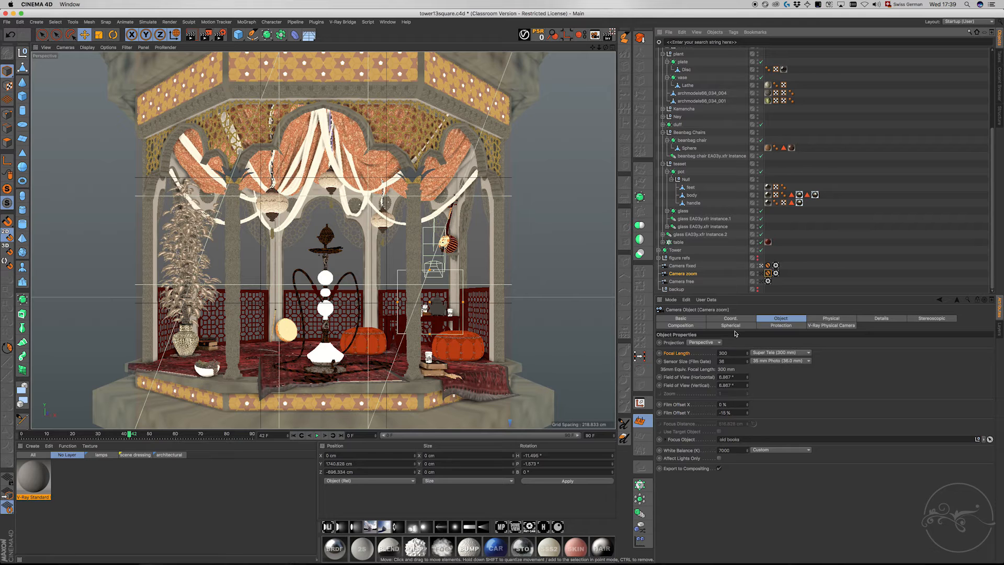
click(722, 353)
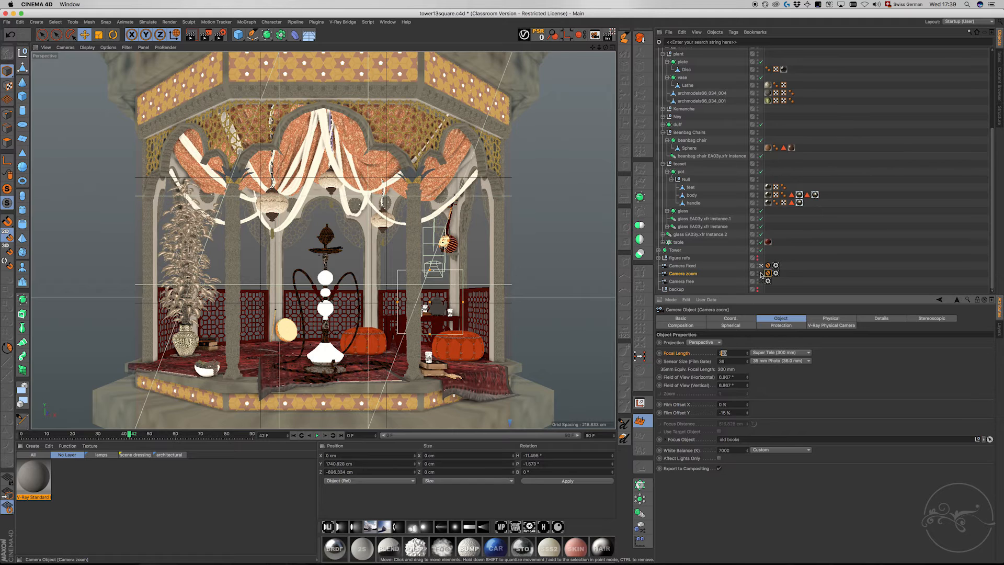
click(761, 274)
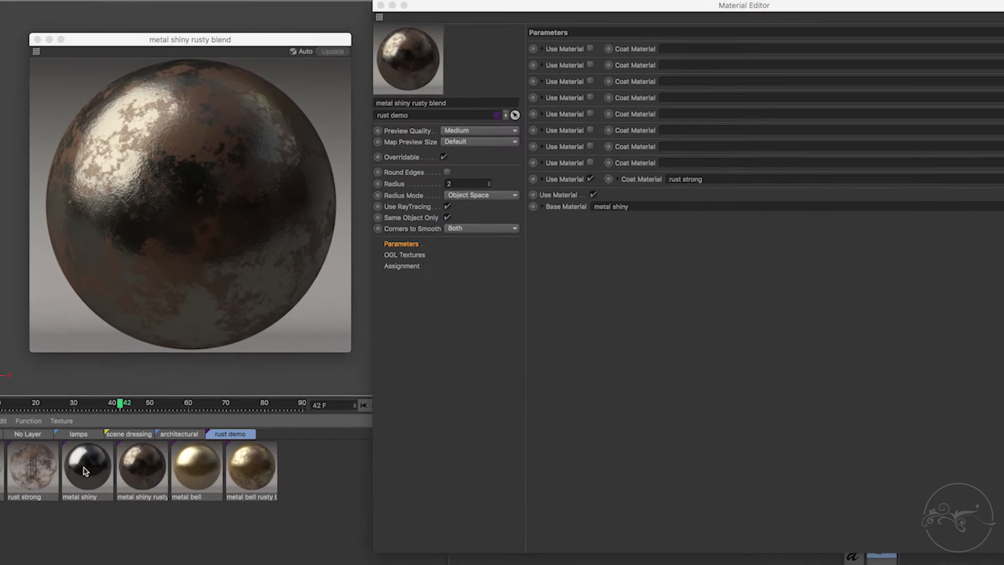
Examine the metal shiny, metal shiny rusty blend and rust strong materials, and close the material editor.
click(83, 470)
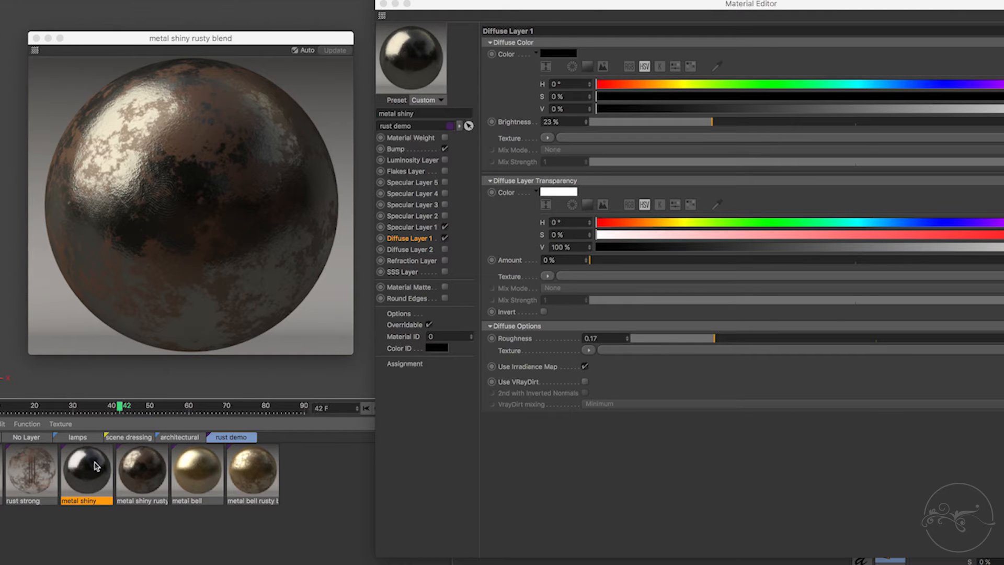
click(149, 473)
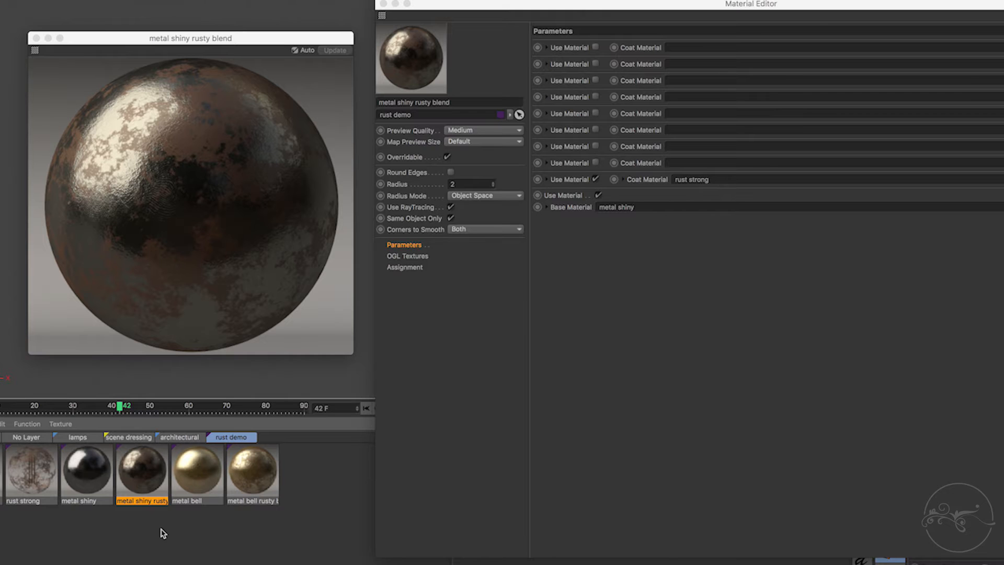
click(27, 478)
double_click(27, 478)
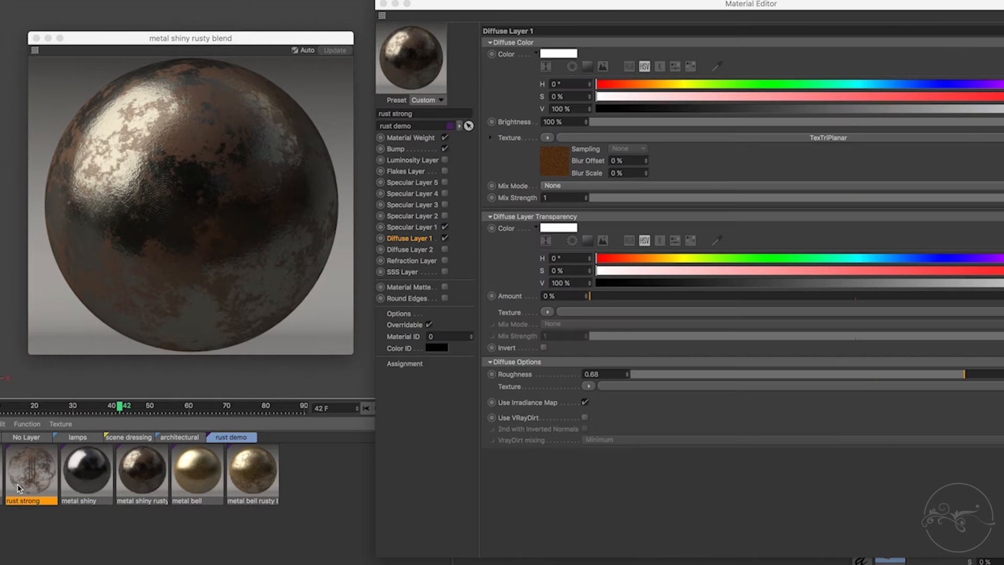
click(383, 4)
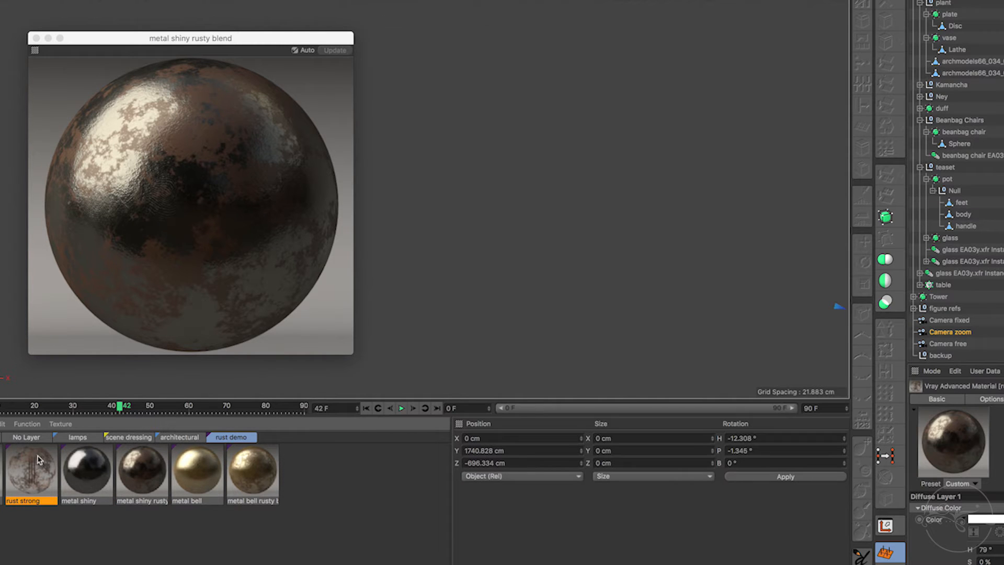
Reopen the rust strong material and examine its Diffuse Layer 1, Specular Layer 1 and Bump channels.
double_click(30, 473)
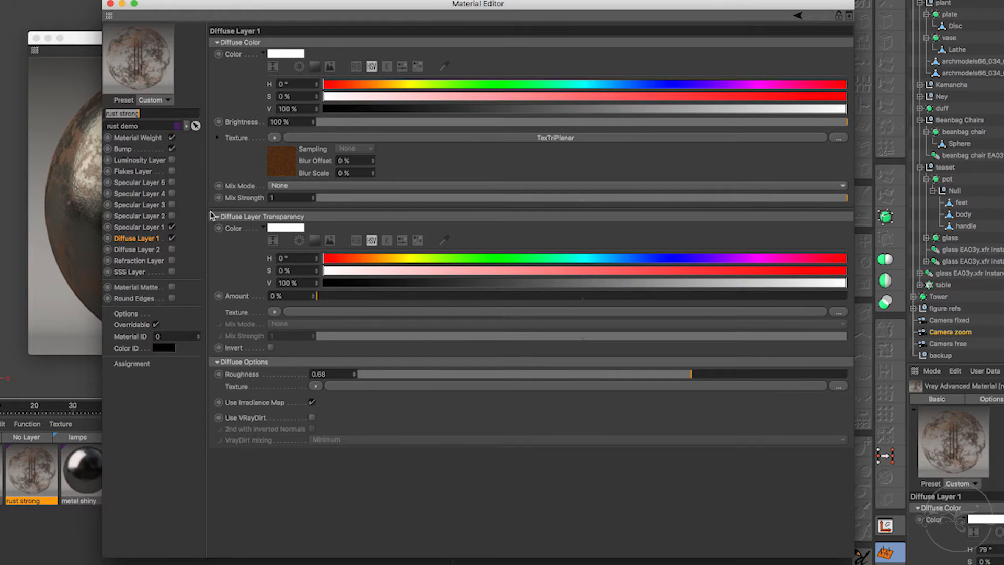
click(134, 227)
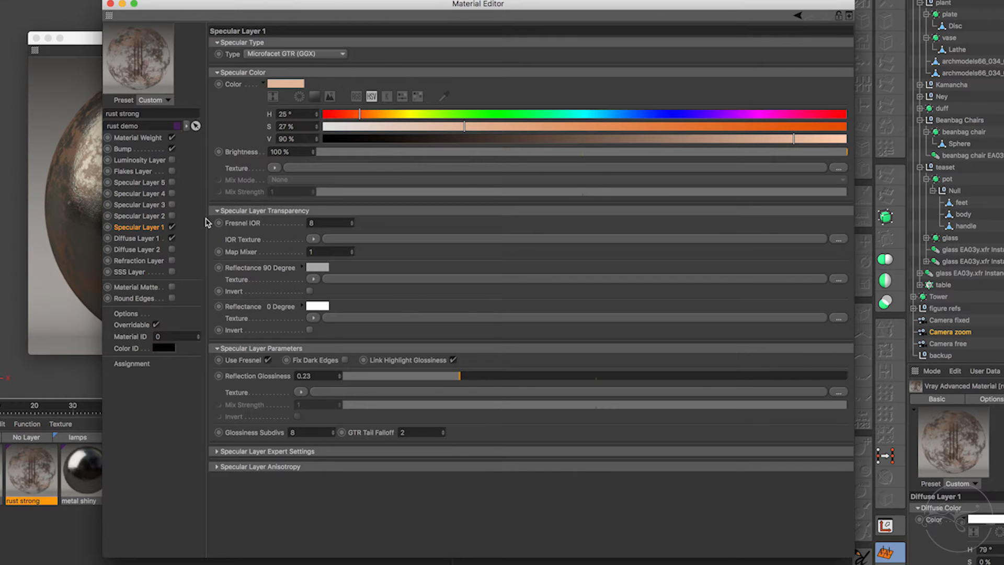
click(131, 149)
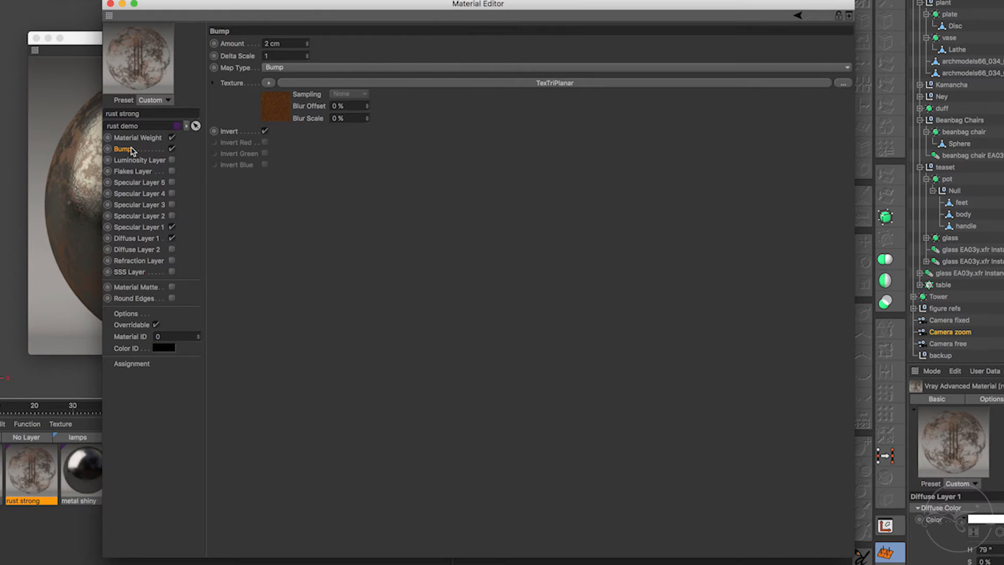
Open the V-Ray Bercon Noise shader in rust strong's Material Weight and examine its Low threshold.
click(130, 140)
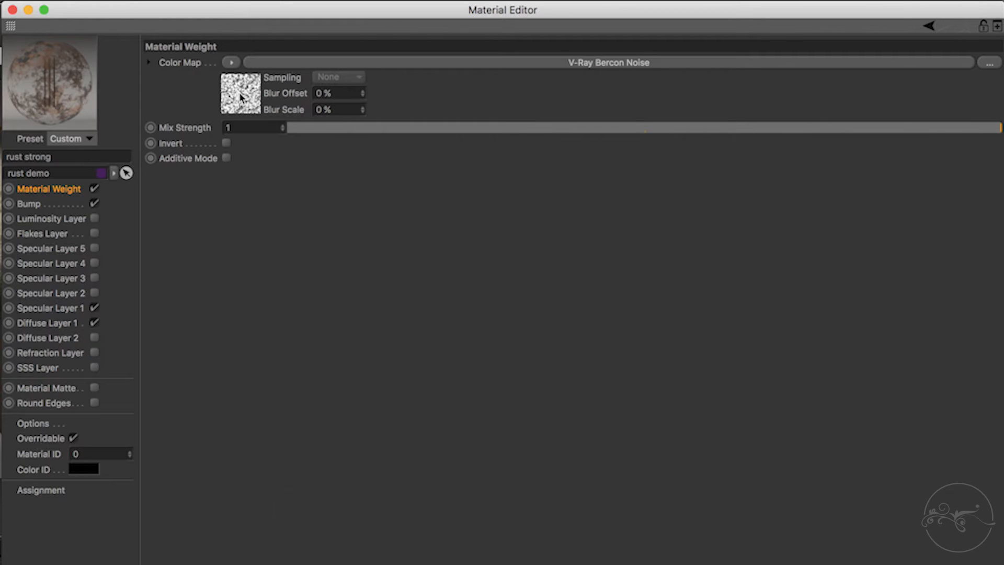
click(239, 92)
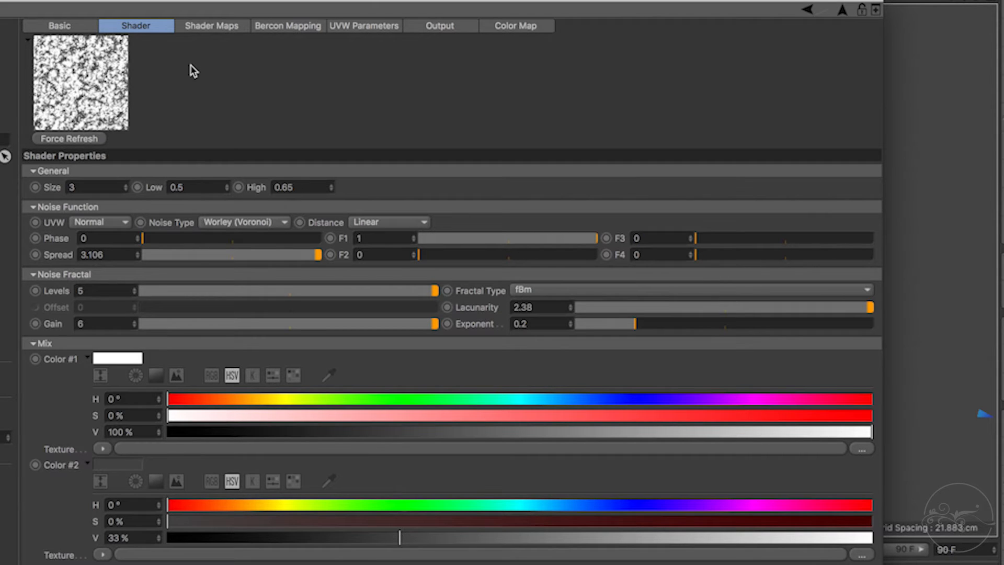
click(155, 183)
click(192, 187)
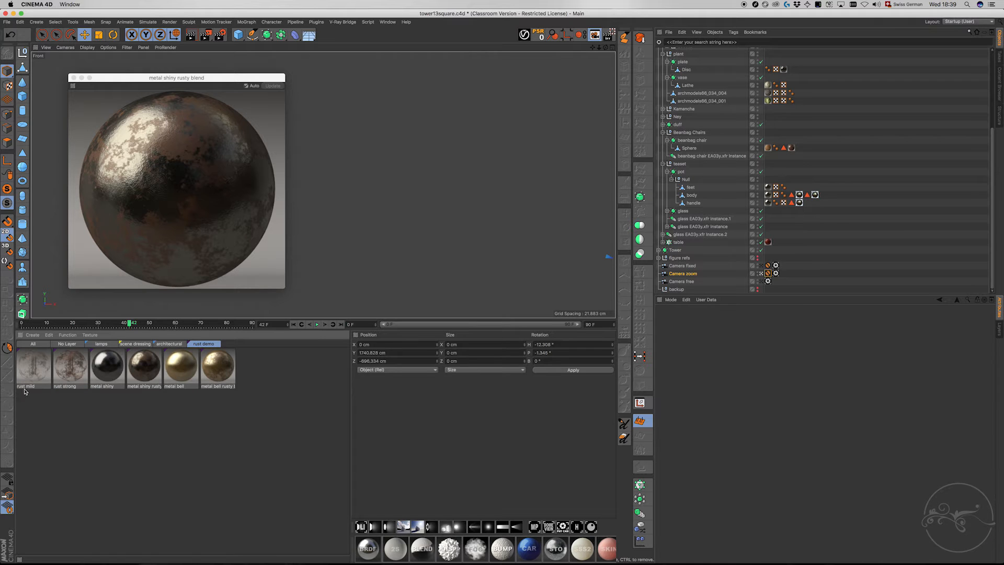
Open the rust mild material to compare its Material Weight noise with rust strong's, and close the editor.
click(30, 388)
click(68, 389)
click(63, 405)
double_click(34, 368)
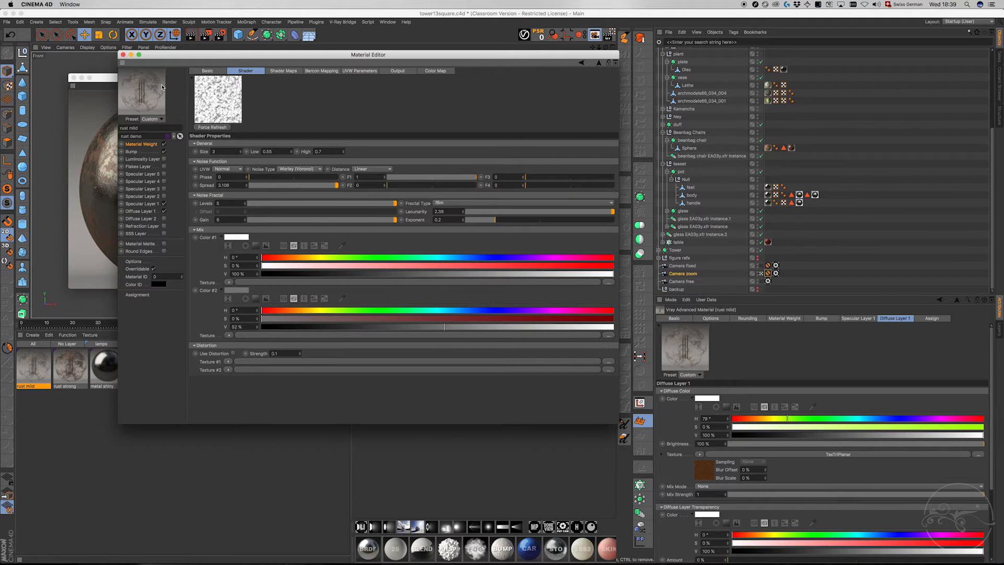
click(123, 54)
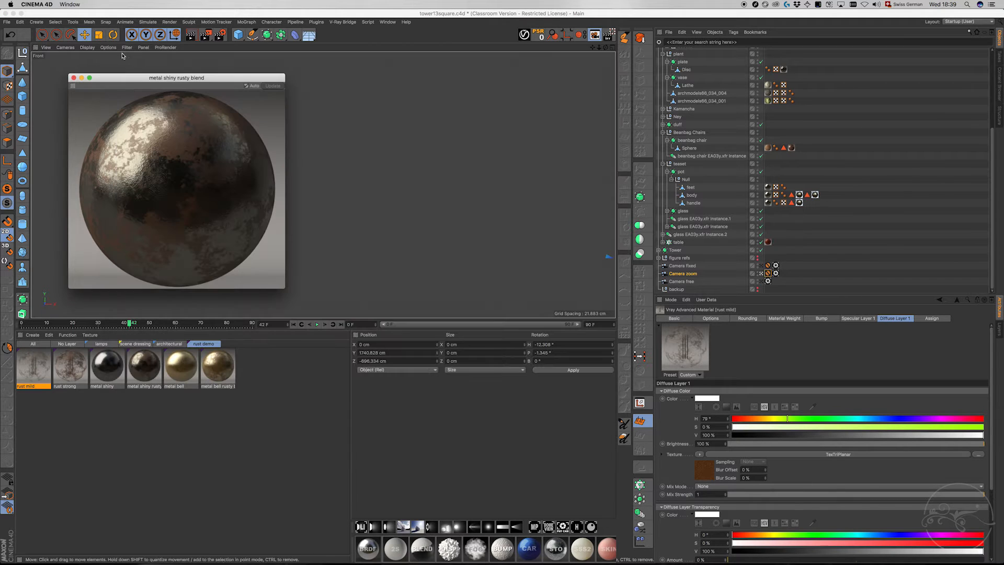
Examine the base and coat materials of the metal shiny rusty blend and metal bell rusty blend materials.
double_click(143, 368)
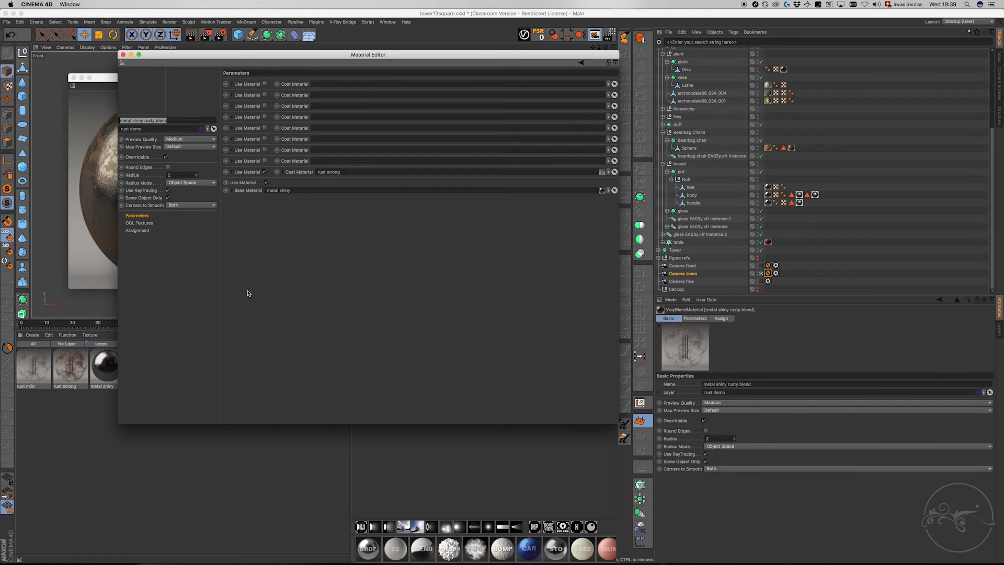
drag(301, 55, 508, 56)
click(331, 45)
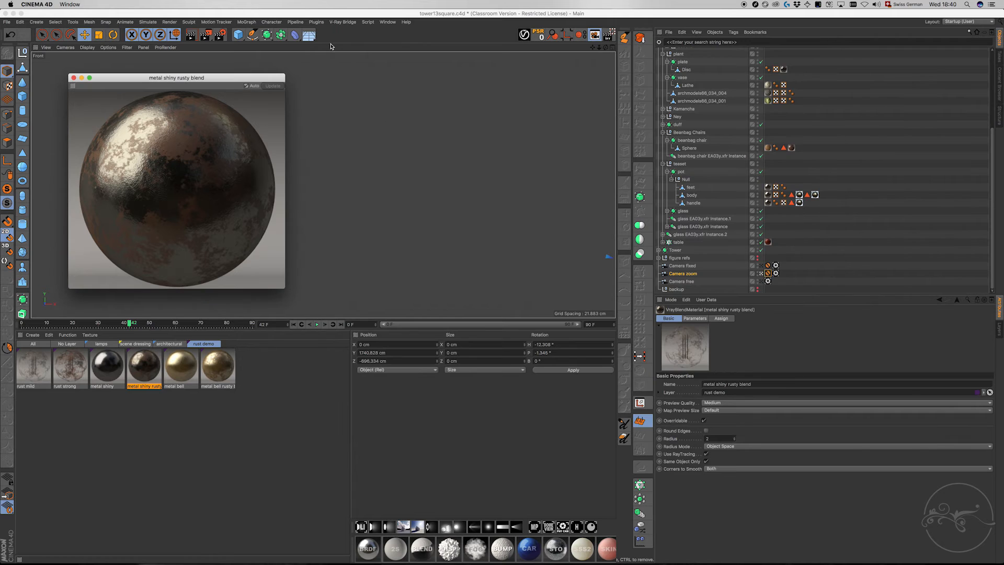
double_click(219, 366)
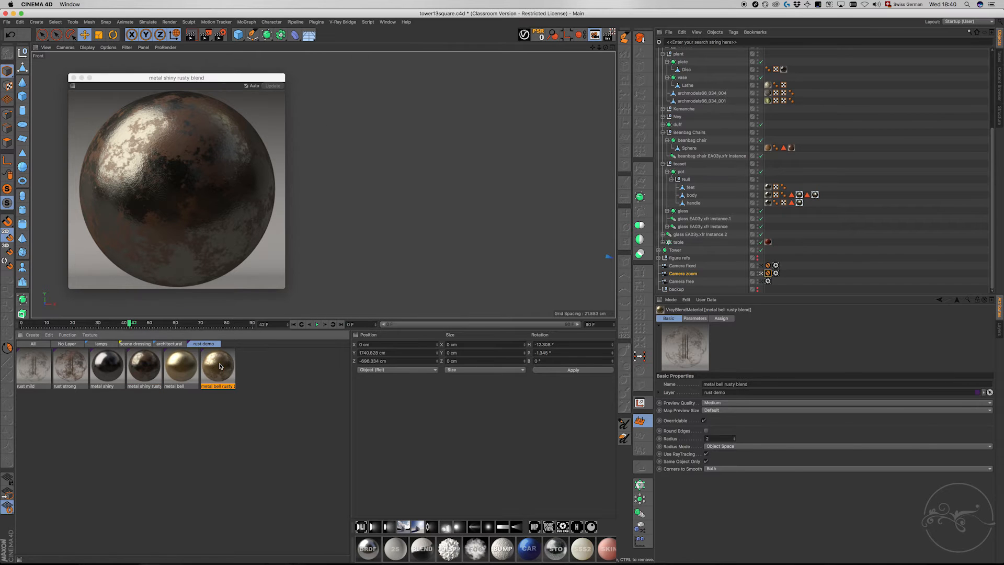
drag(241, 56, 423, 60)
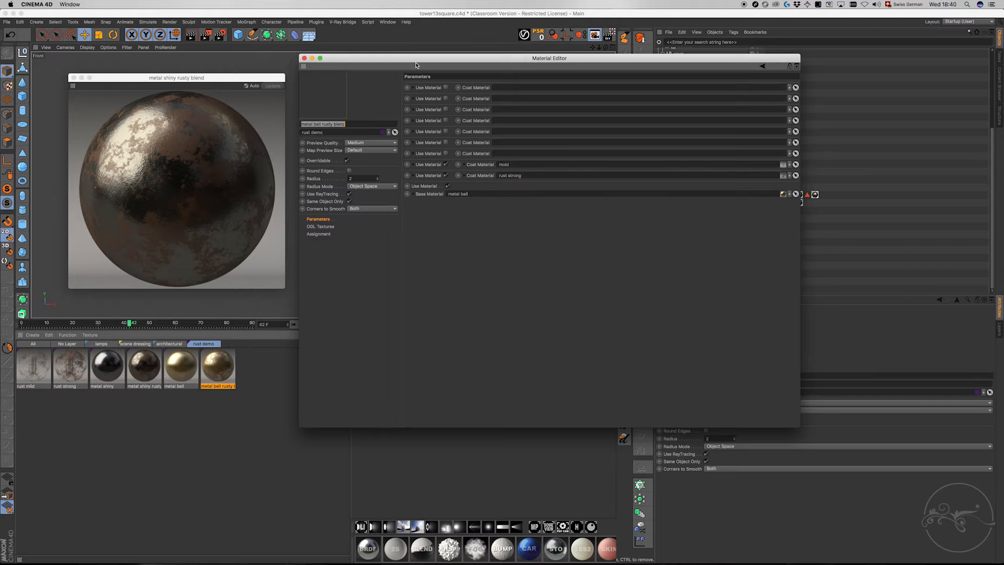
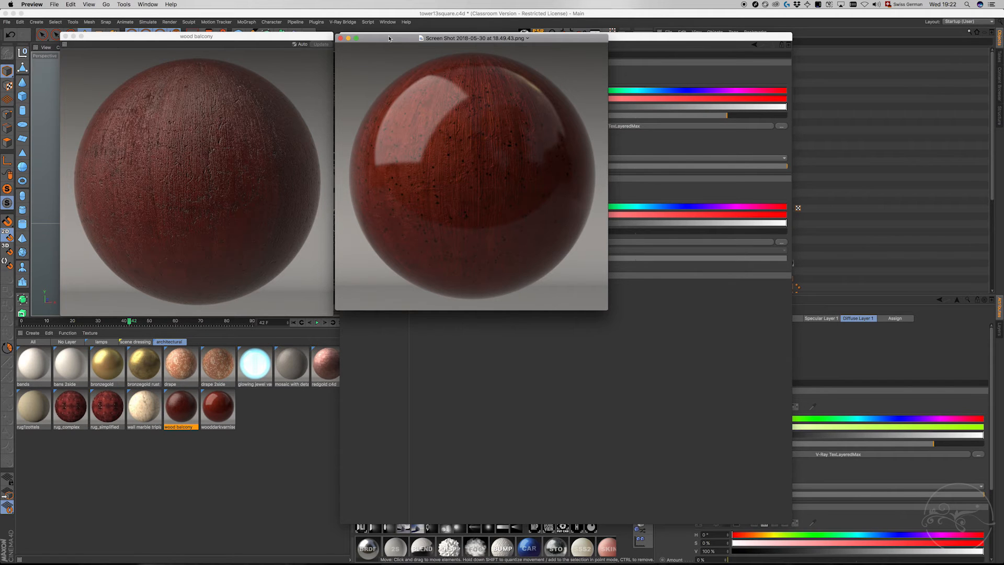
Open the wooddarkvarnisehd material and examine its Base Layer maps and Coat Layer strength and glossiness.
click(269, 416)
click(220, 410)
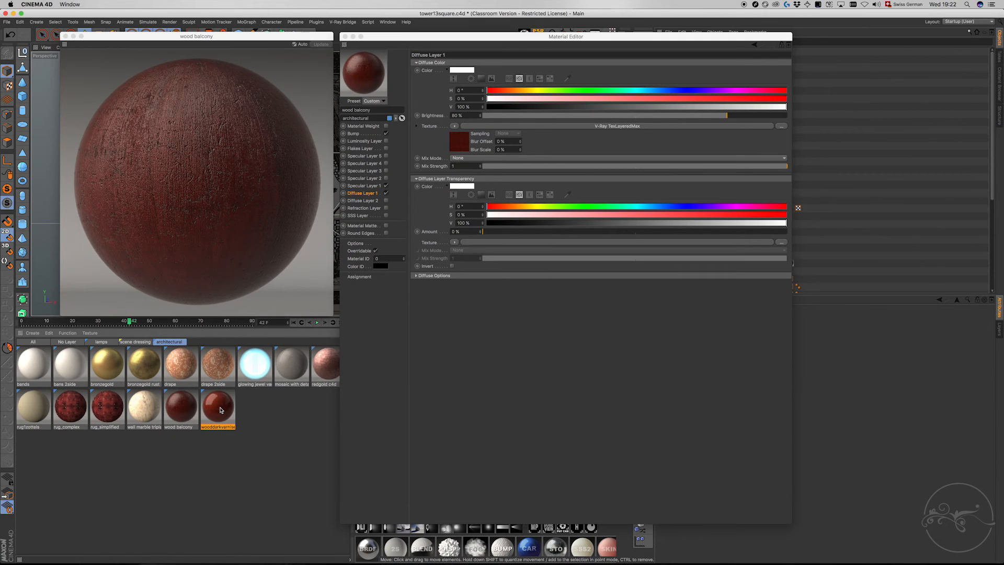
double_click(220, 410)
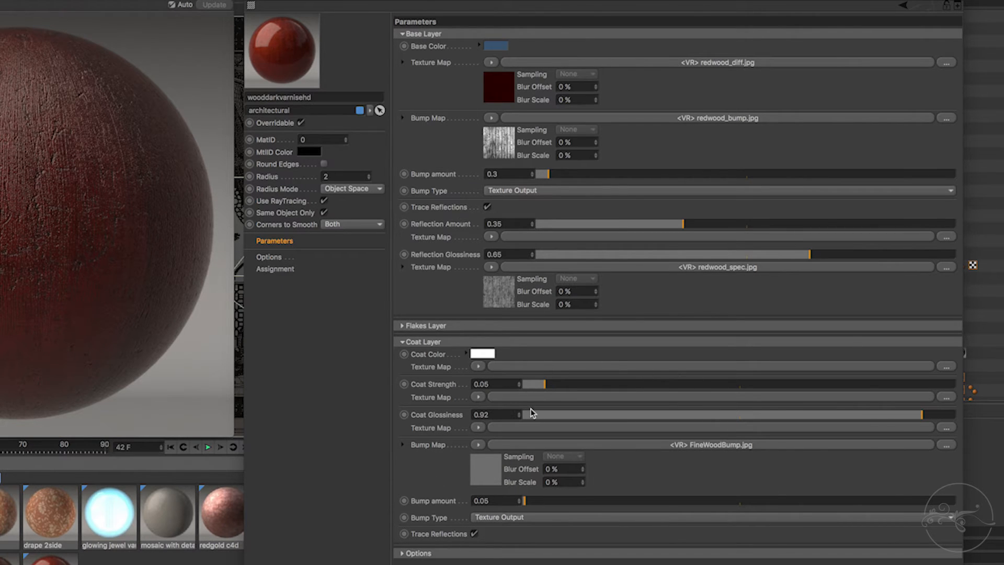
click(481, 418)
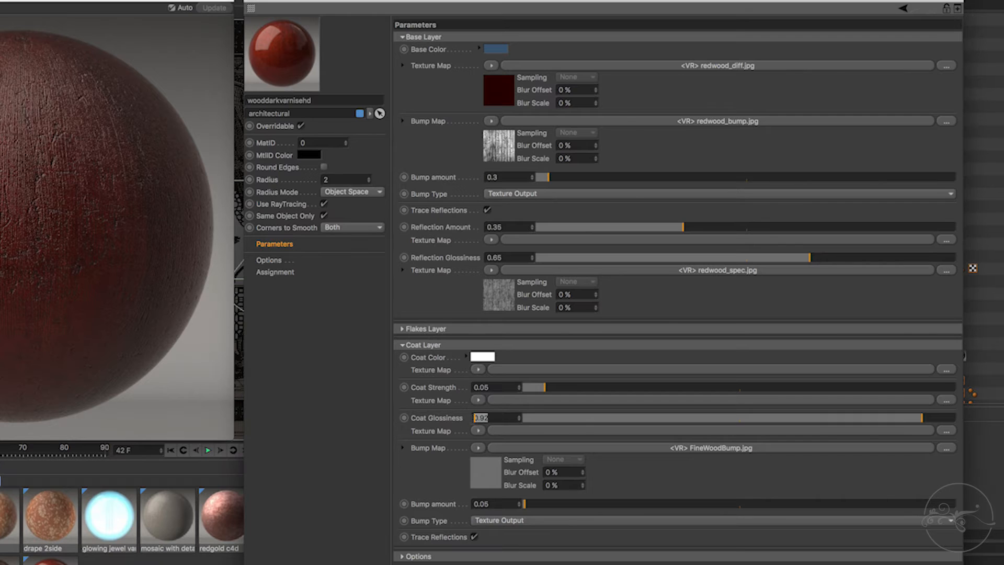
Open the Coat Layer's FineWoodBump.jpg bump map, inspect it in an enlarged preview, and leave the bitmap settings.
right_click(489, 473)
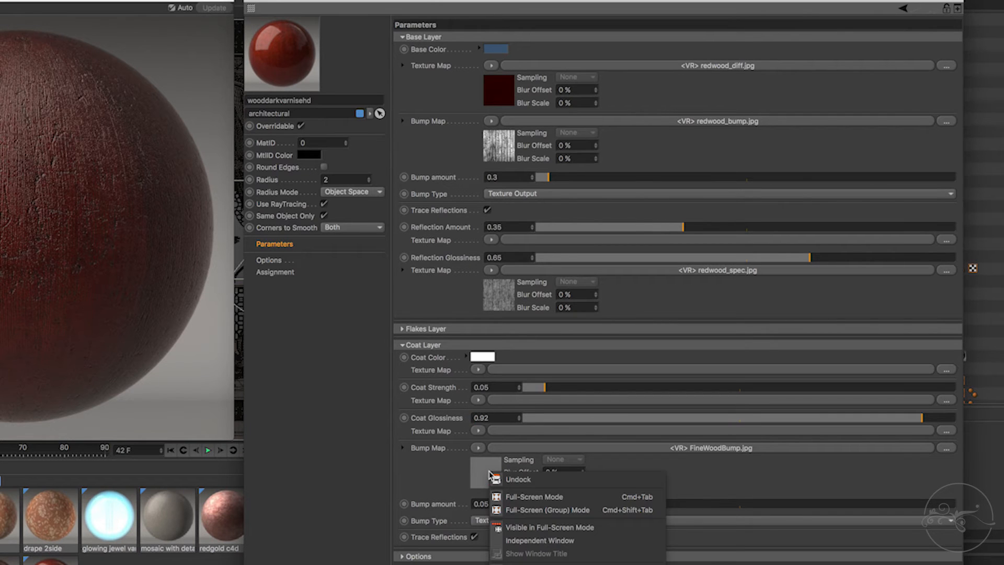
click(459, 474)
right_click(487, 475)
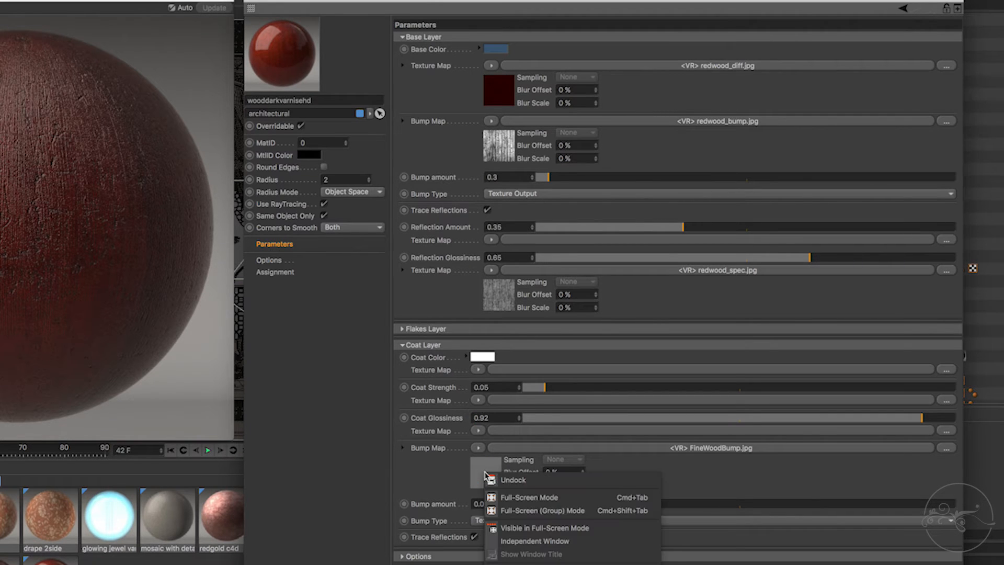
click(467, 470)
click(486, 468)
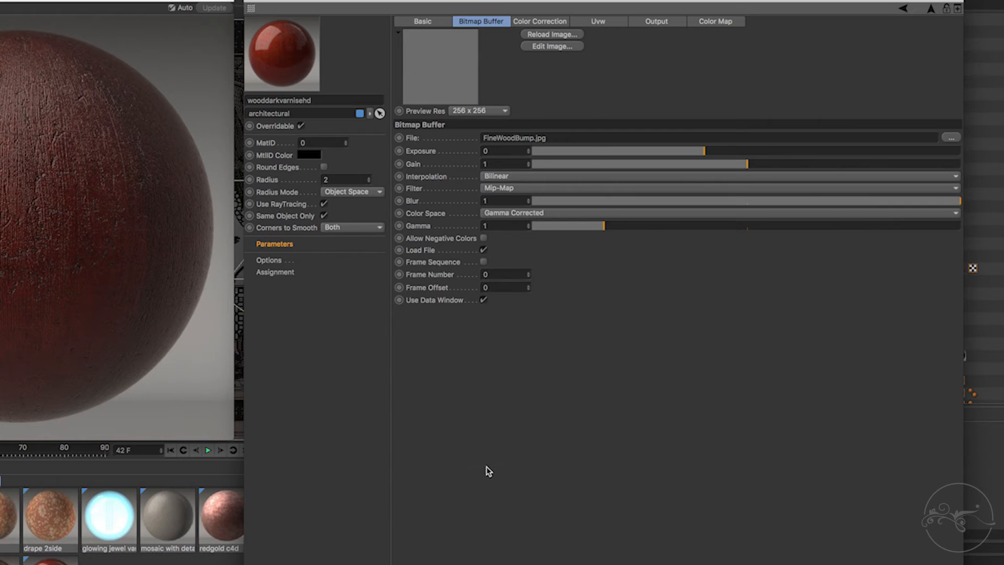
right_click(433, 67)
click(460, 10)
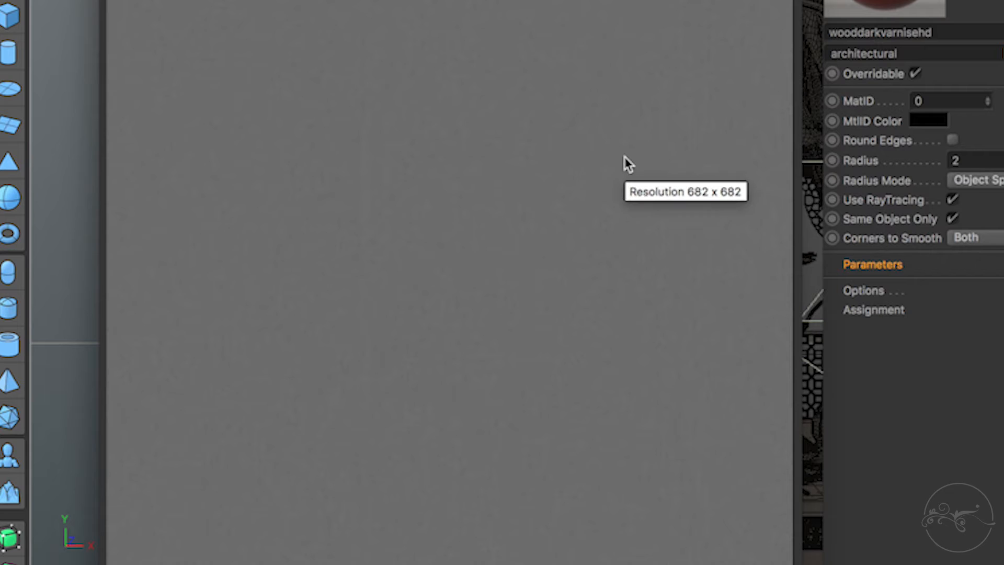
click(63, 56)
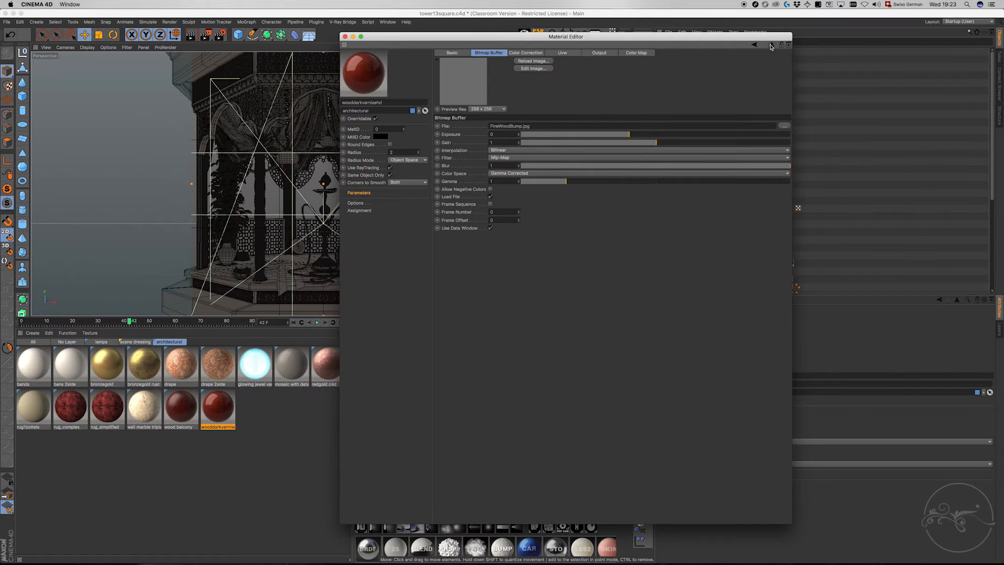
click(771, 46)
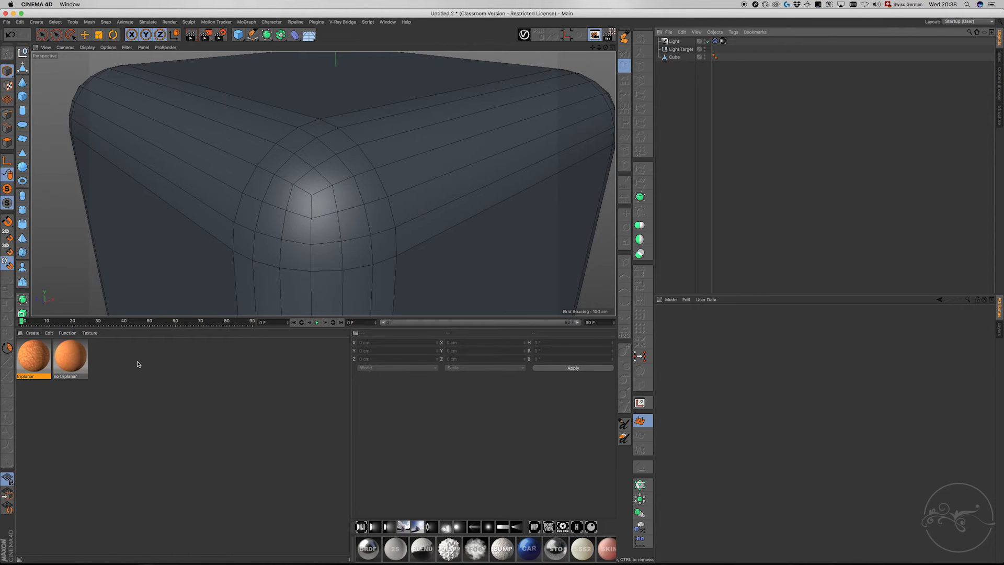
Apply the no triplanar material to the Cube object.
click(75, 356)
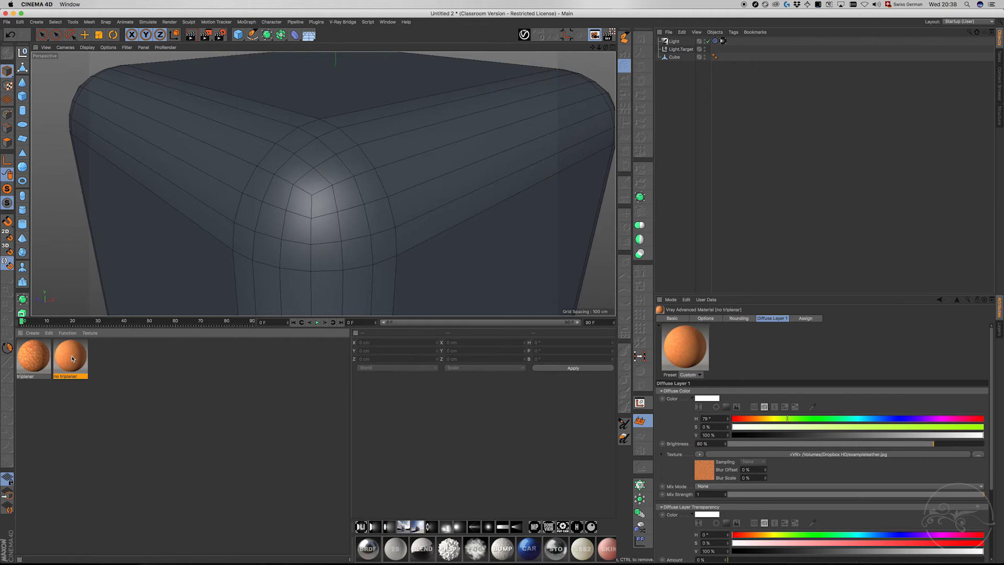
drag(73, 358, 650, 87)
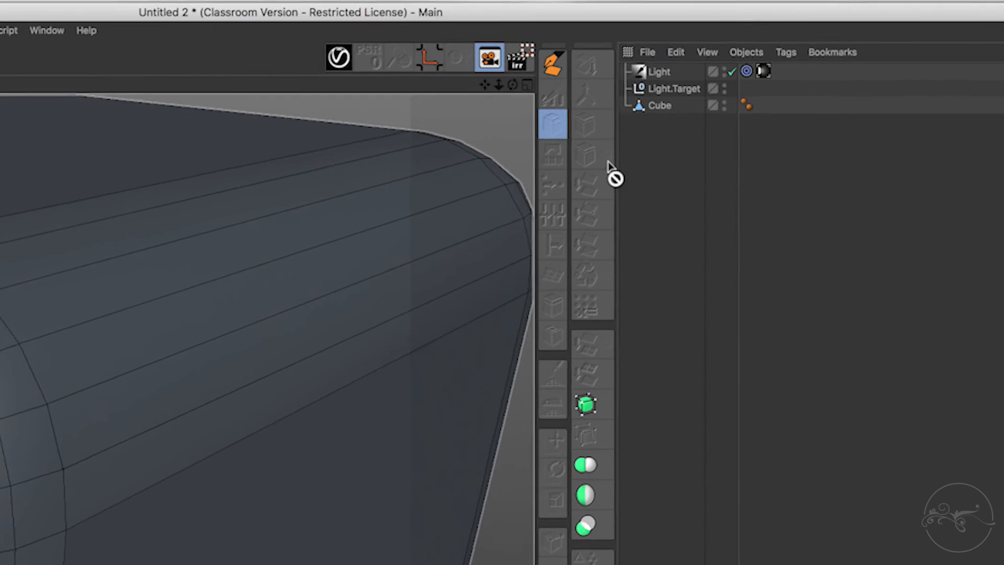
drag(609, 163, 662, 104)
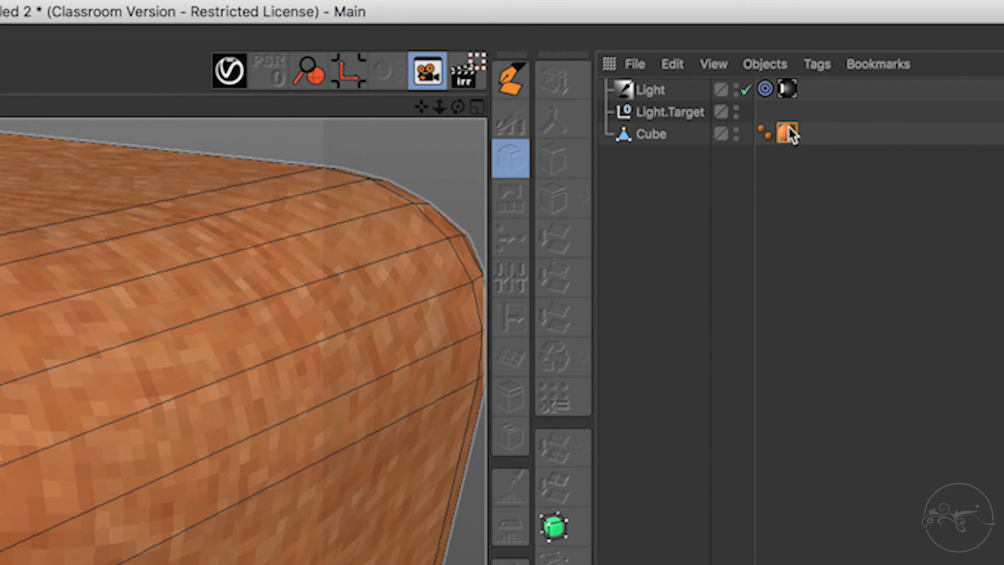
Set the cube's texture tag to Cubic projection with Length U and Length V at 200%, and render the cube for viewing.
click(788, 134)
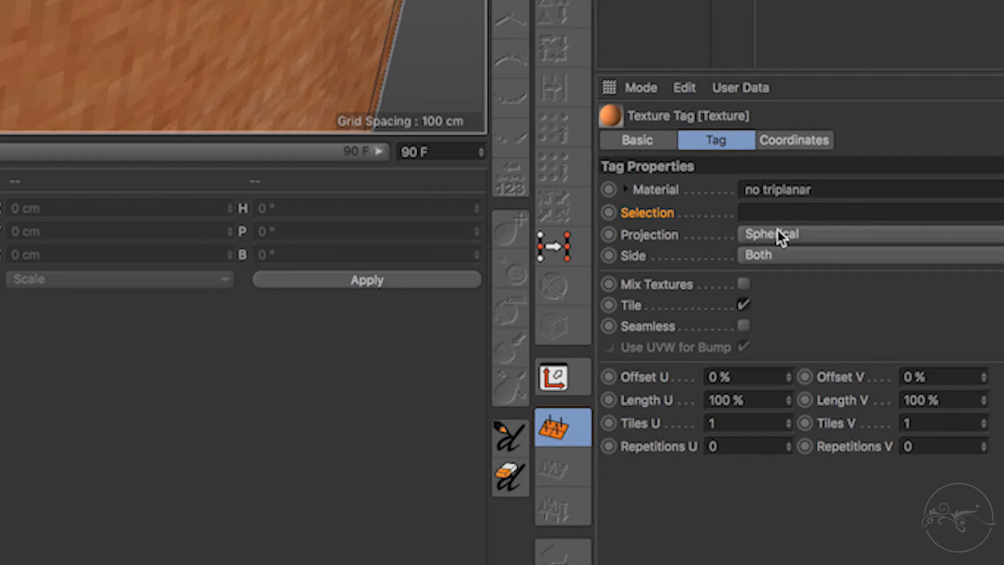
click(779, 234)
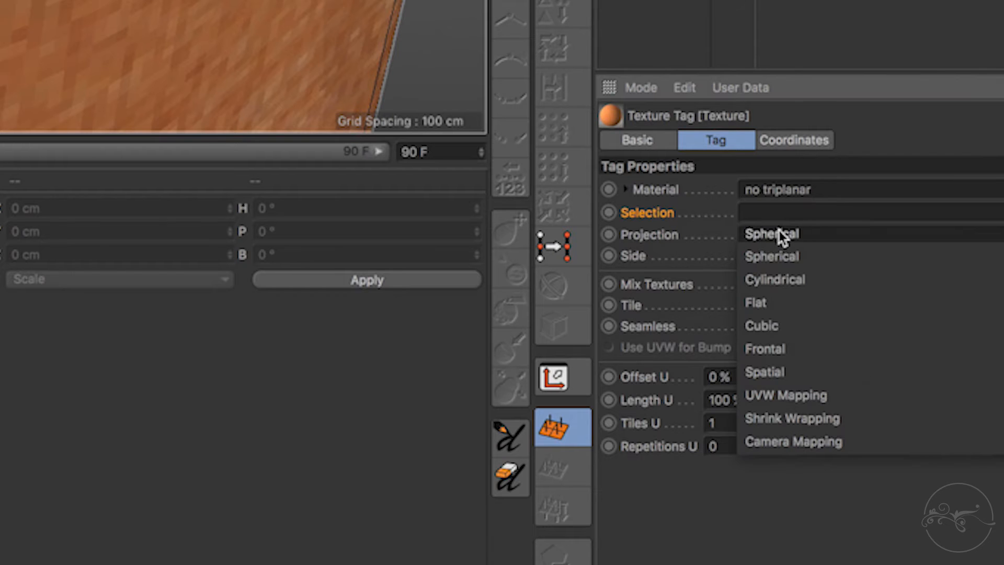
click(776, 326)
drag(753, 402, 660, 381)
text(200)
key(Tab)
text(200)
key(Tab)
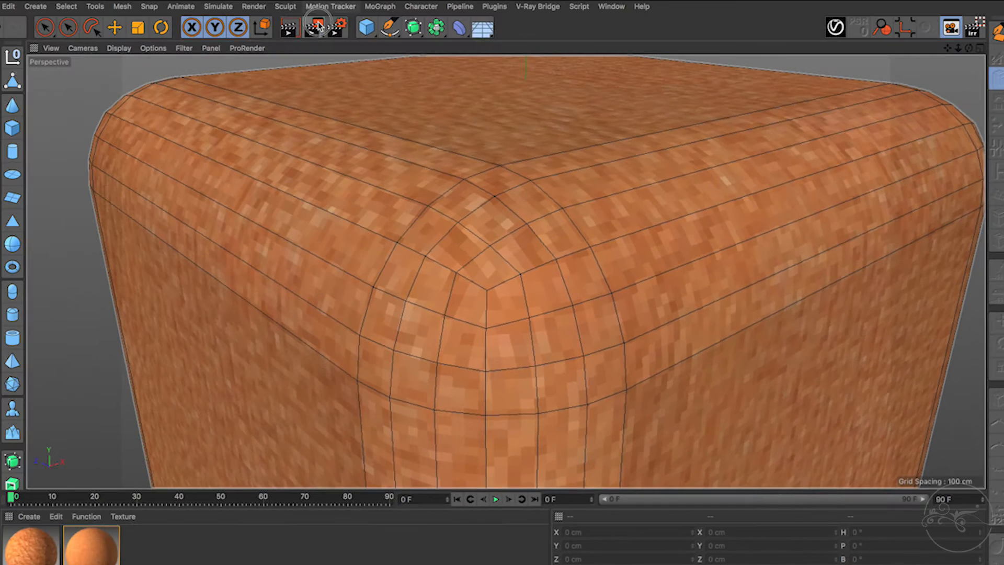
click(314, 26)
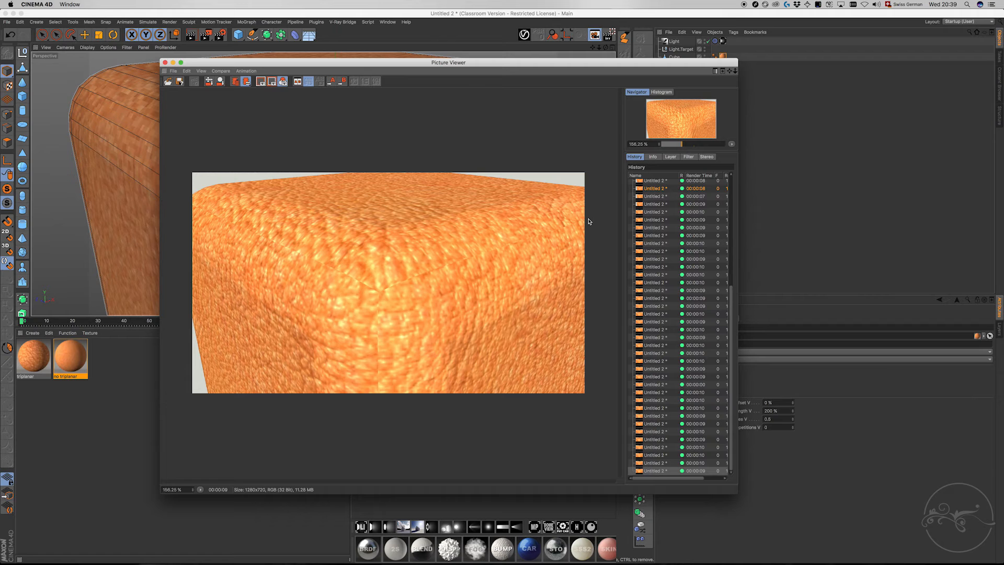
click(60, 233)
Replace the material on the cube's texture tag with triplanar and render the cube.
mouse_move(35, 357)
mouse_down()
mouse_move(681, 45)
mouse_move(722, 58)
mouse_up()
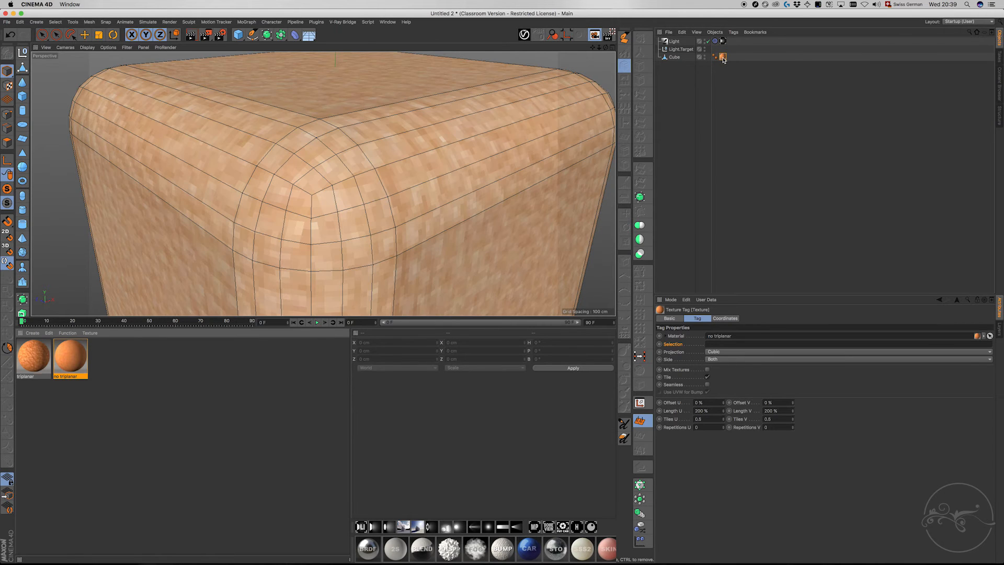
click(206, 36)
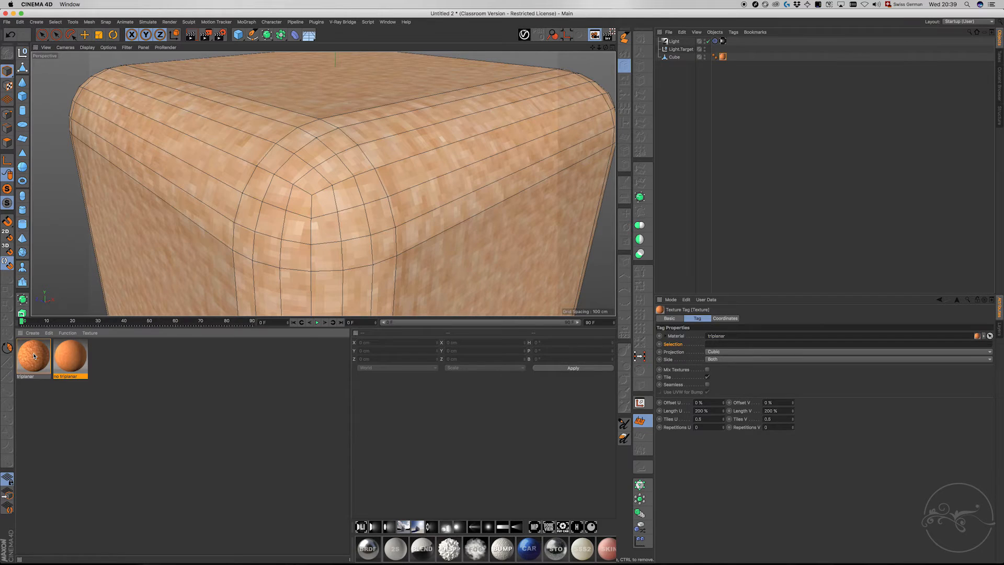
Clear the triplanar material's Diffuse Layer 1 texture and load a V-Ray AdvBitmap shader in its place.
click(33, 356)
double_click(33, 356)
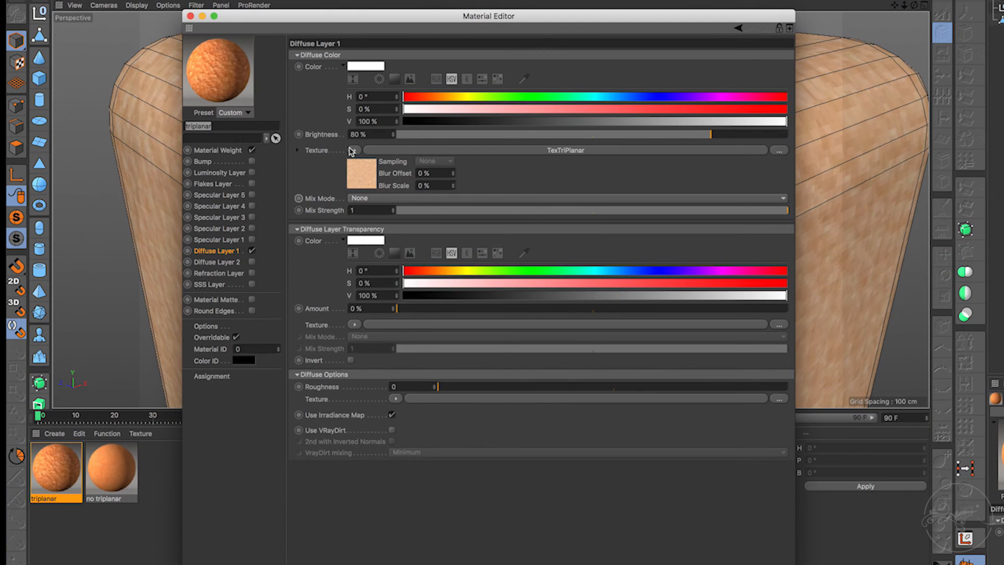
click(232, 144)
click(359, 162)
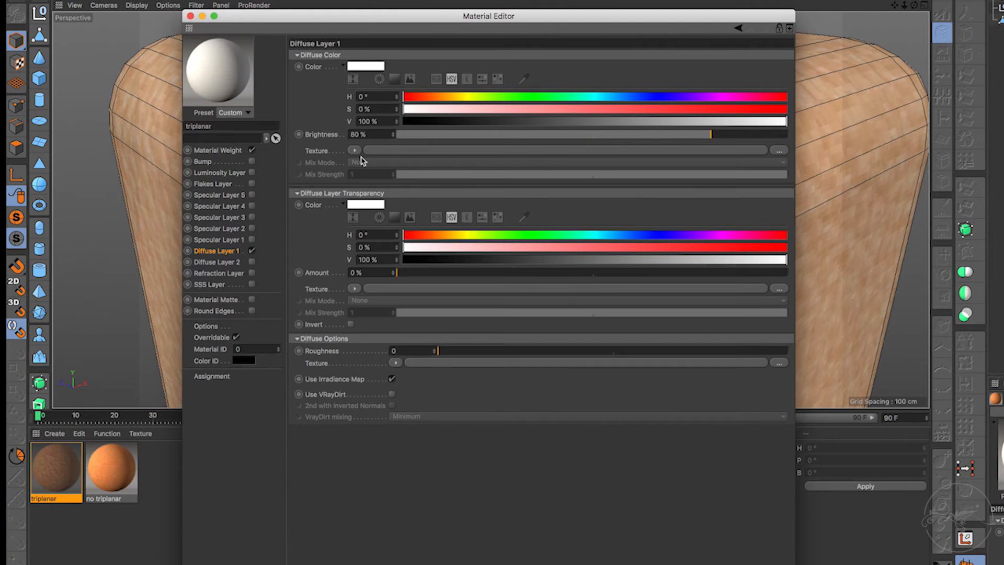
click(353, 151)
mouse_move(379, 442)
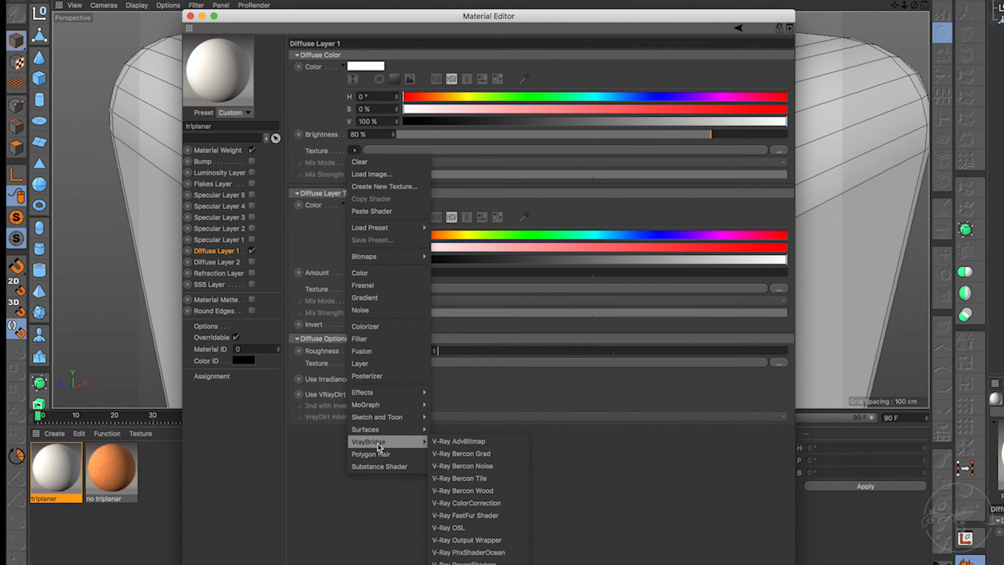
click(458, 441)
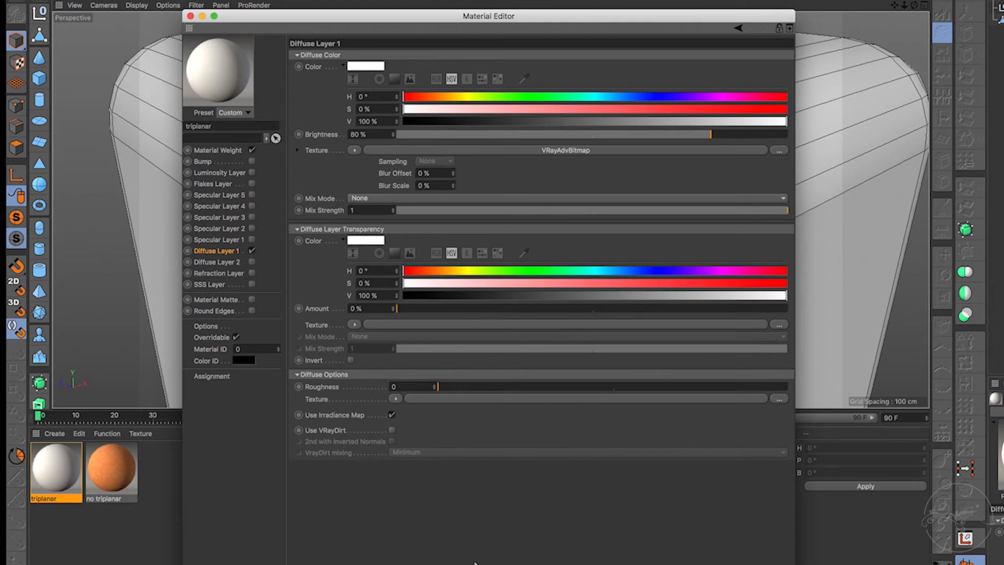
Open the Diffuse Layer 1 shader and change its V-Ray shader type to TriPlanar.
click(482, 157)
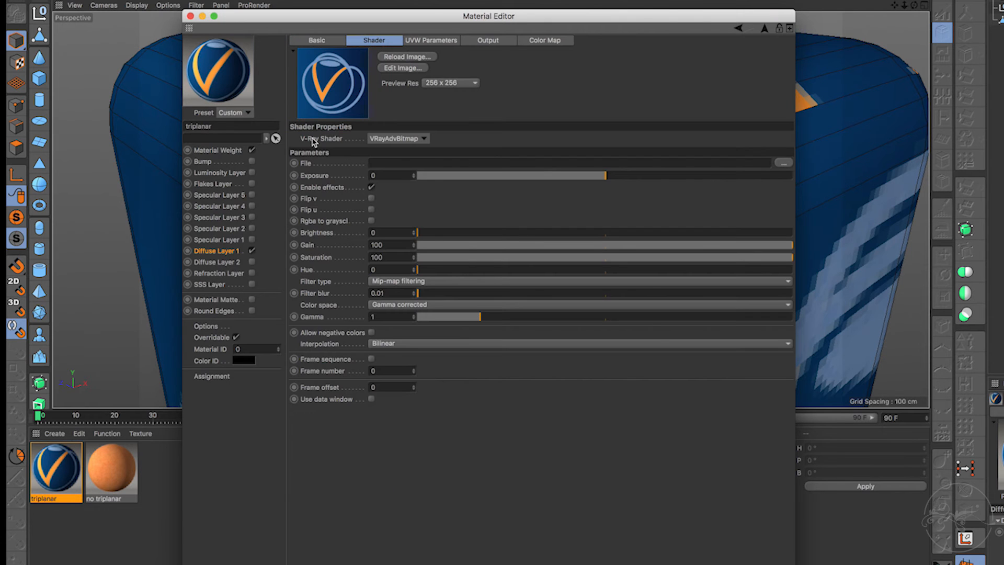
click(401, 137)
mouse_move(361, 146)
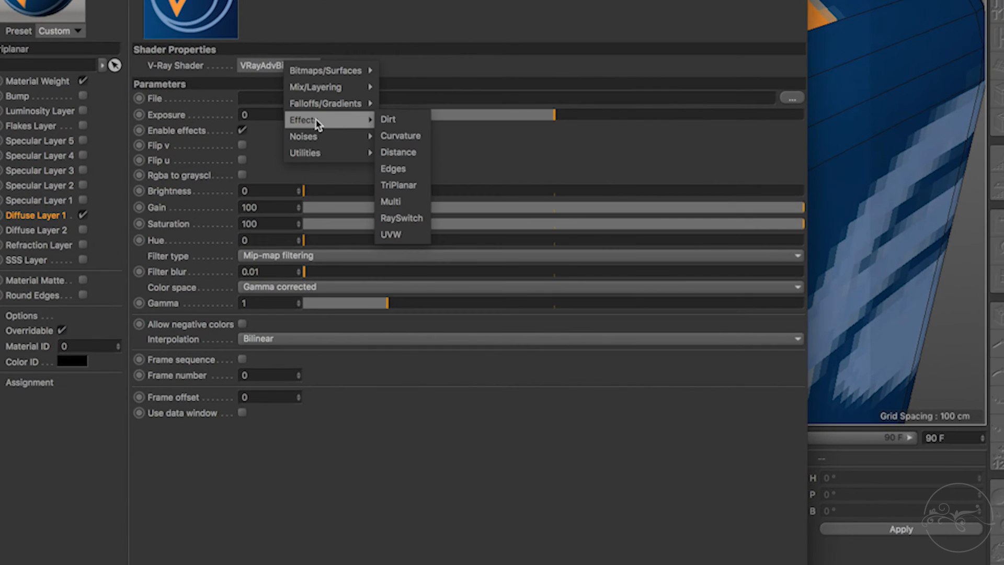
click(408, 185)
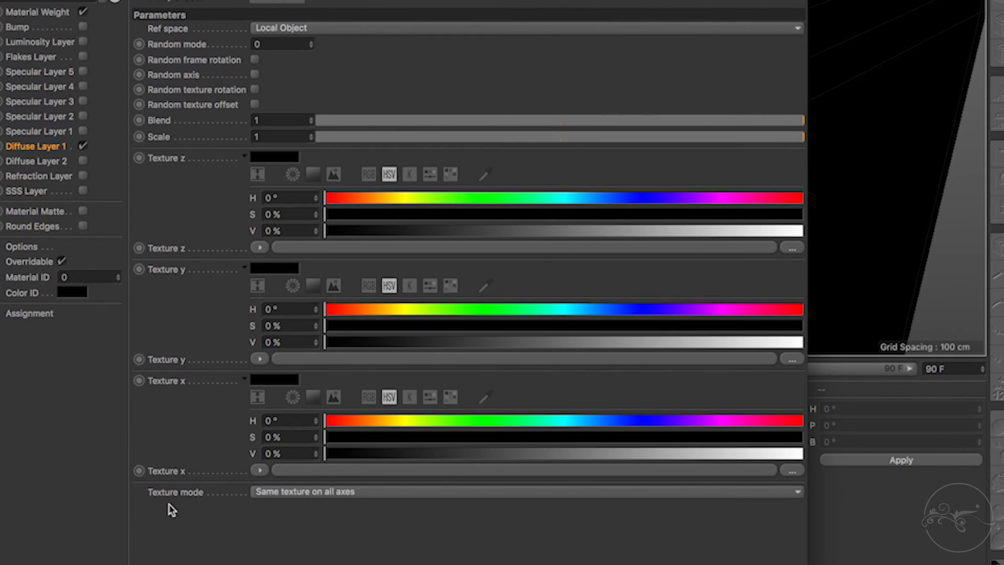
Keep the texture mode at Same texture on all axes and load exampleleather.jpg as Texture x, copying it to the project location.
click(297, 493)
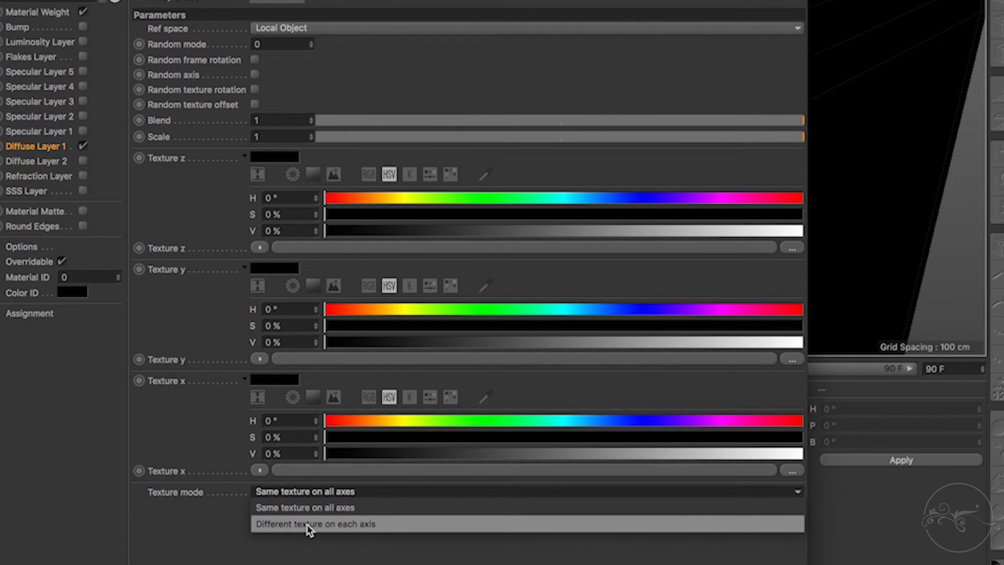
click(152, 473)
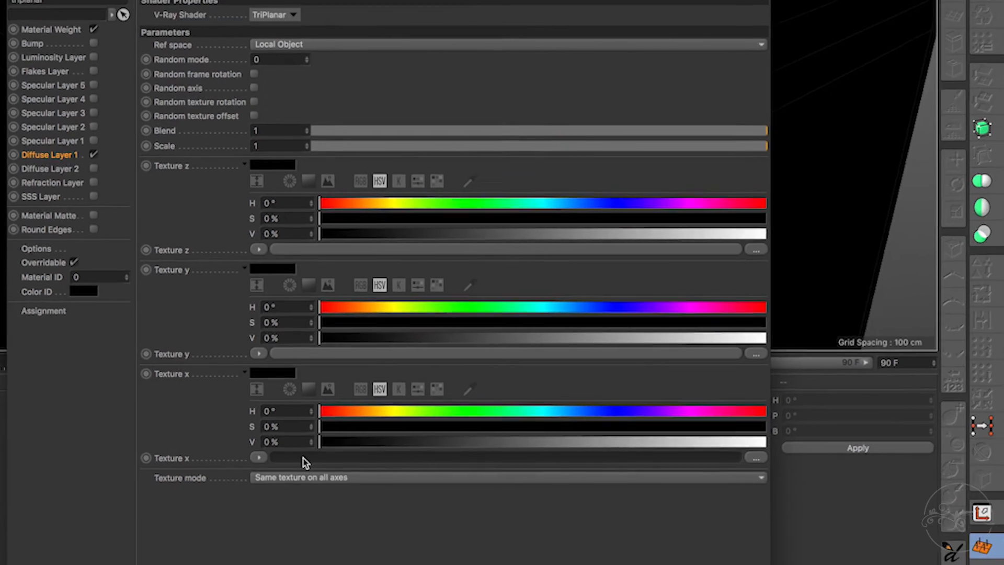
click(281, 473)
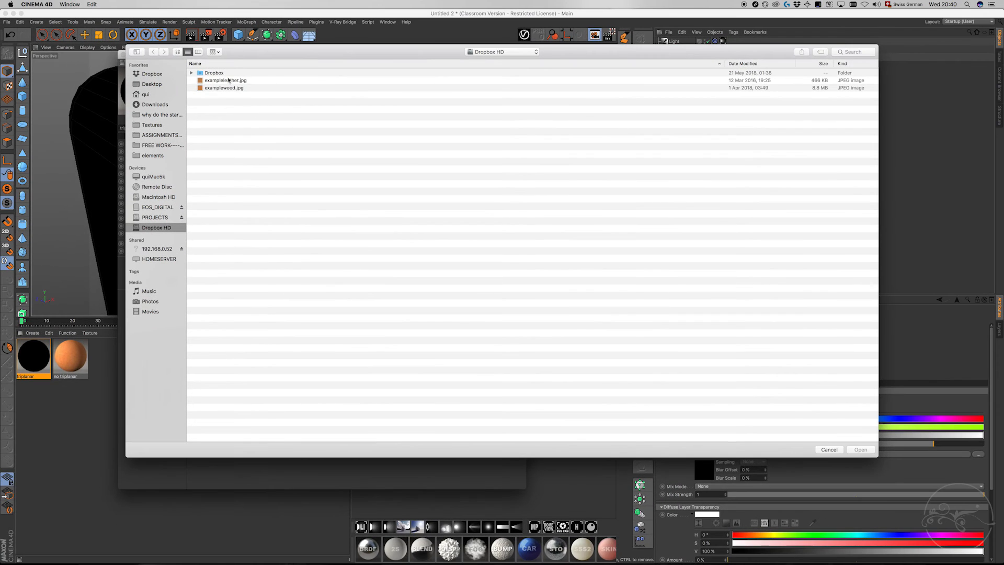
click(228, 81)
double_click(227, 82)
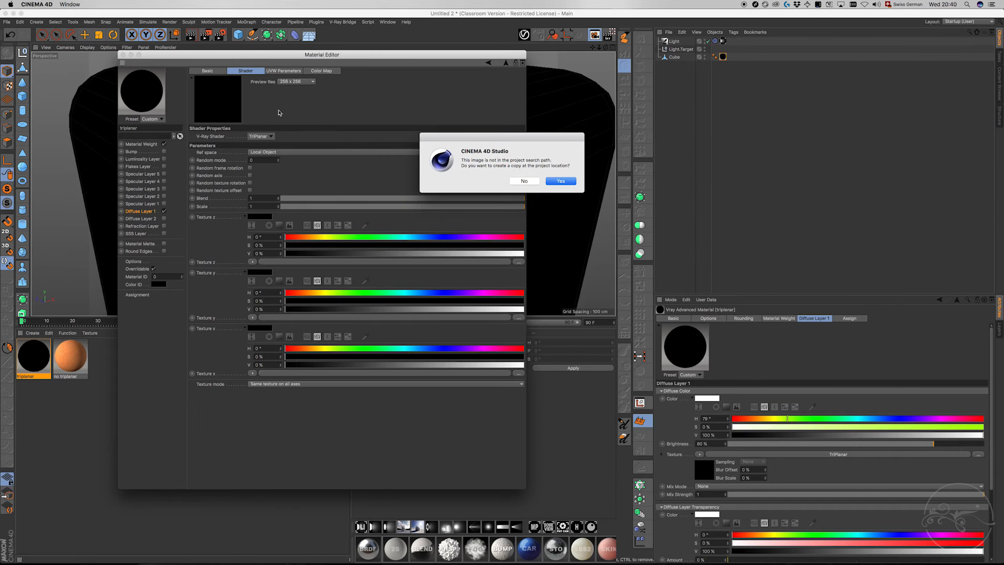
click(559, 181)
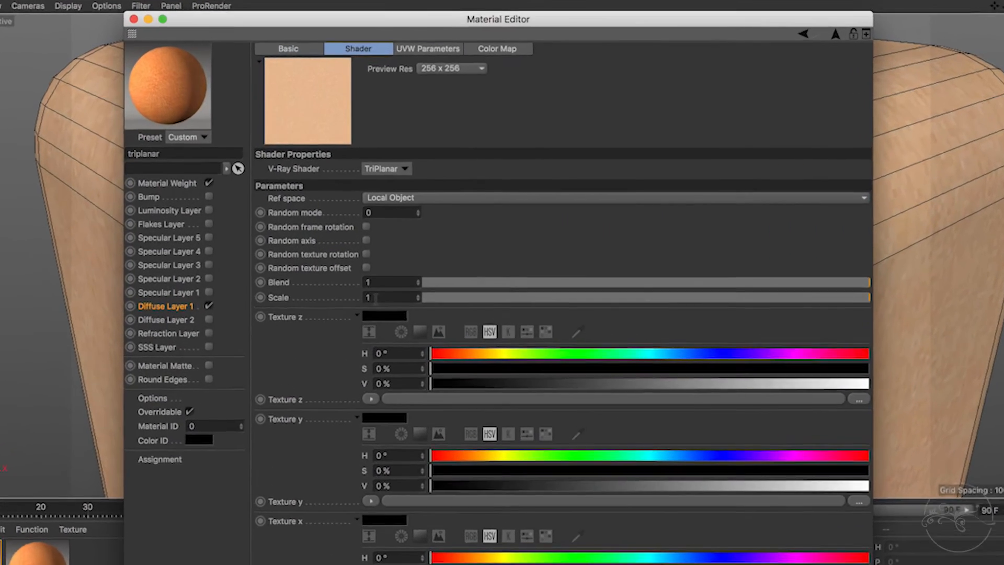
Set the TriPlanar shader's Scale to 0.25, close the material editor, and render the cube to the Picture Viewer.
double_click(252, 206)
text(0.25)
key(Return)
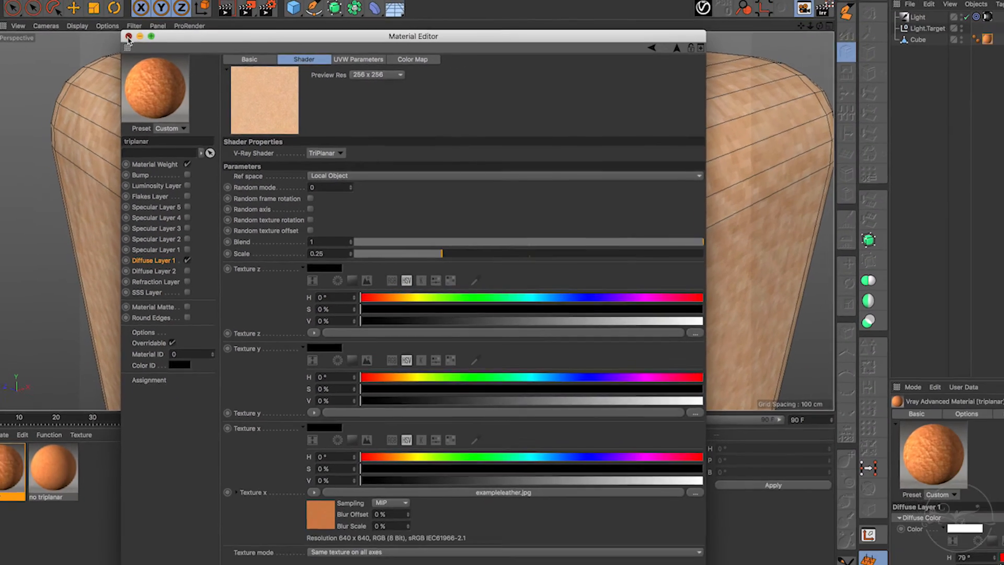
click(129, 37)
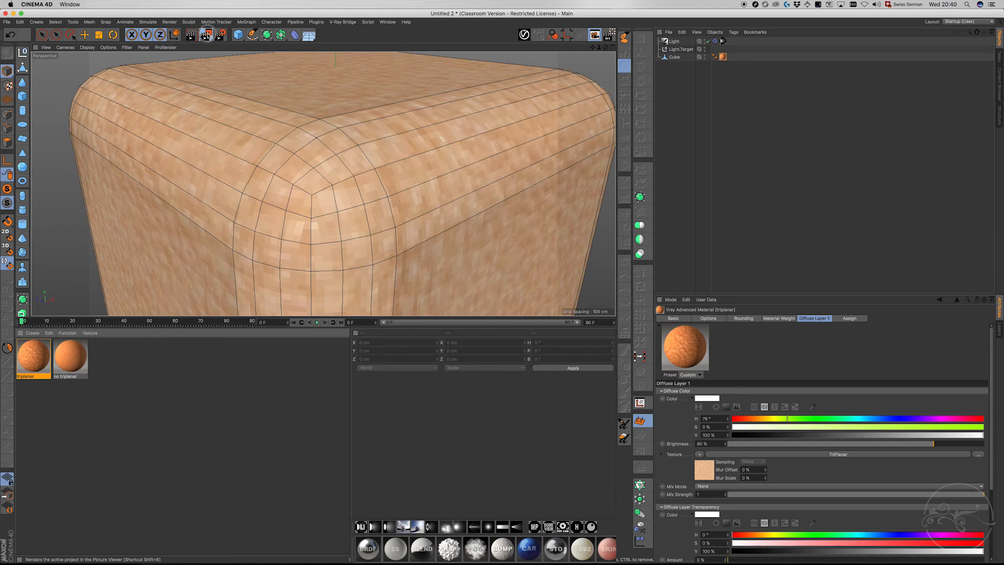
click(207, 36)
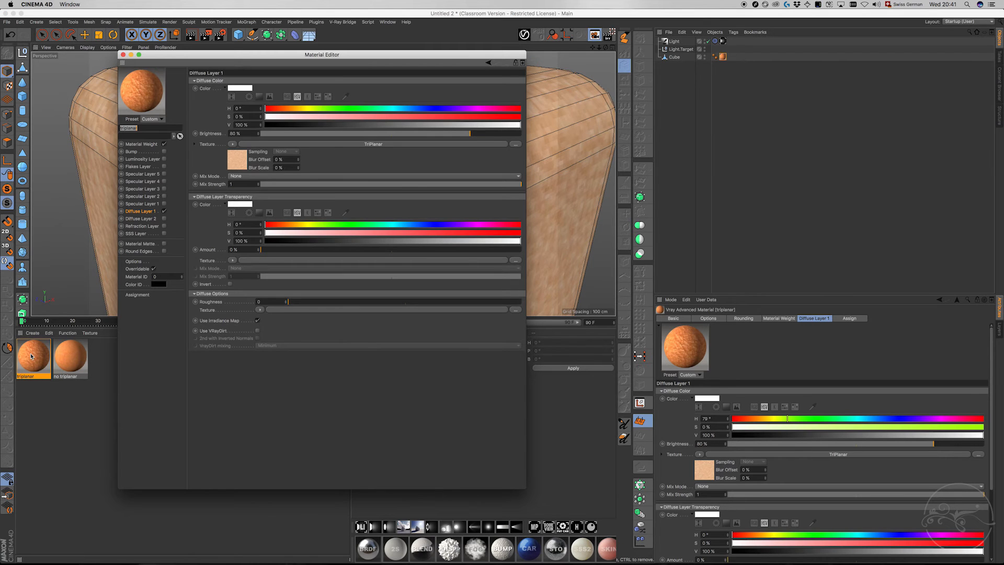
Reopen the triplanar material's Diffuse Layer 1 shader, set its Blend to 0.1, and close the material editor.
click(233, 159)
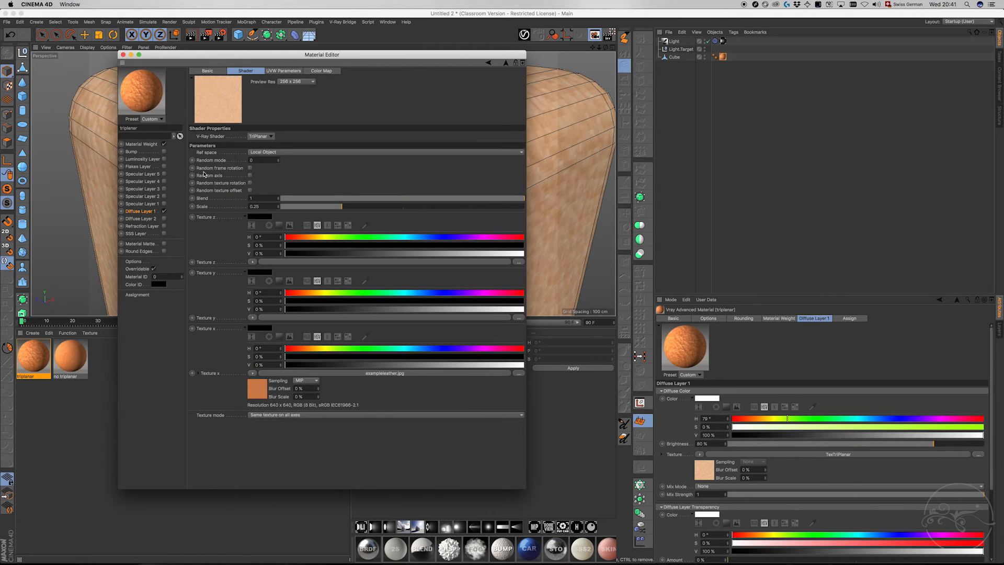
text(.1)
key(Return)
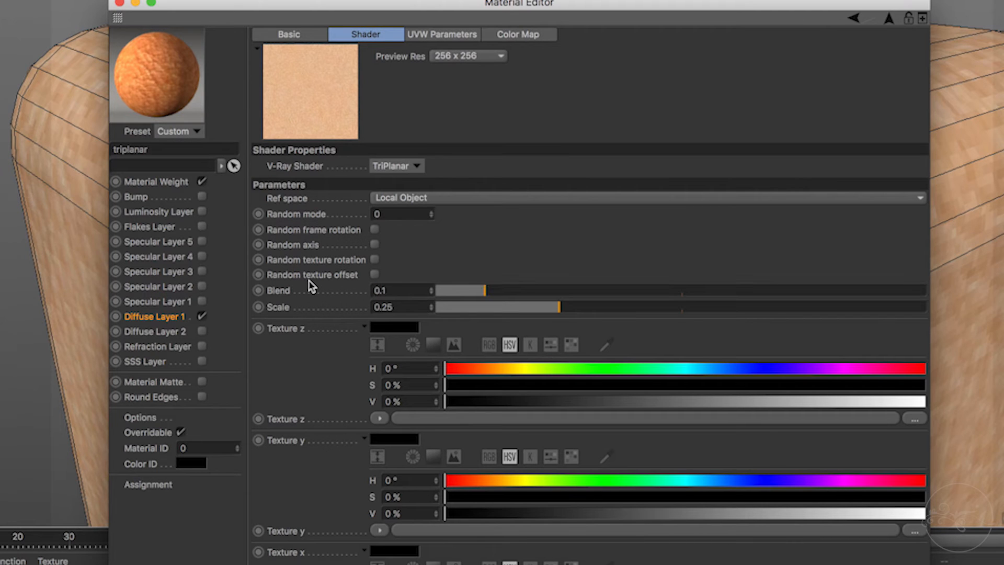
click(119, 2)
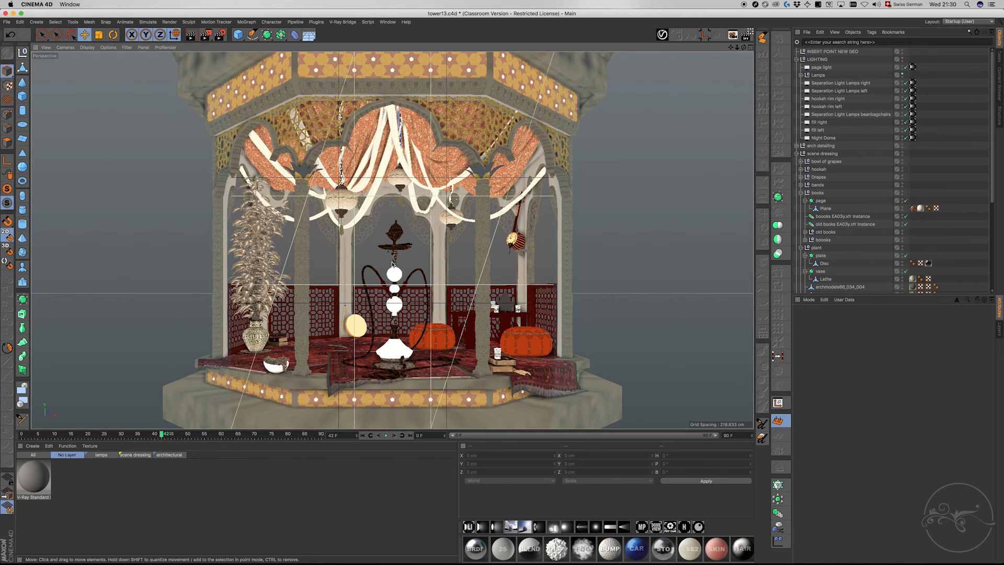
Switch to the hookah.c4d project and examine the hookah's embossed metal stem and plate up close.
key(v)
mouse_move(389, 280)
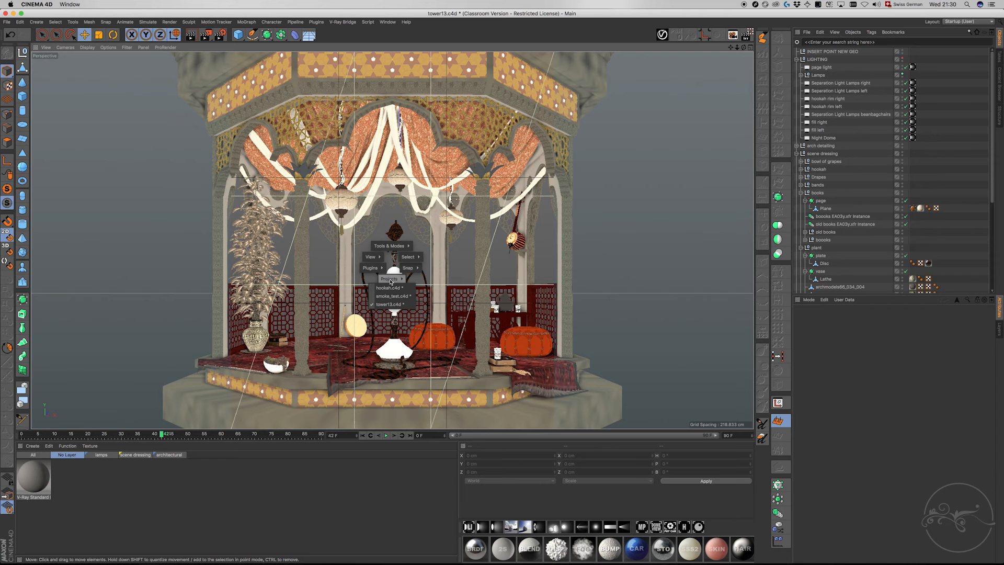
click(392, 288)
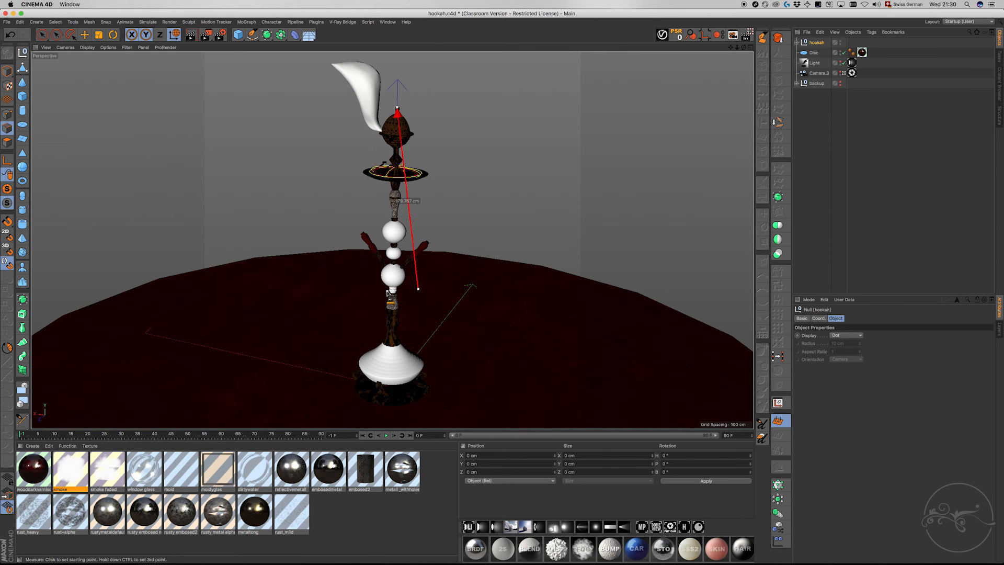
alt+drag(392, 337, 358, 298)
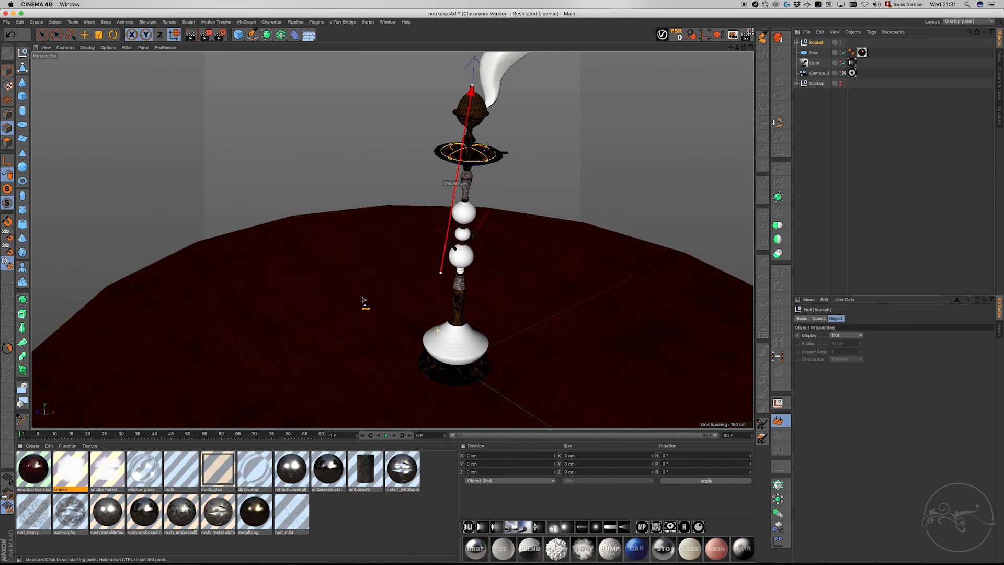
alt+drag(448, 289, 434, 293)
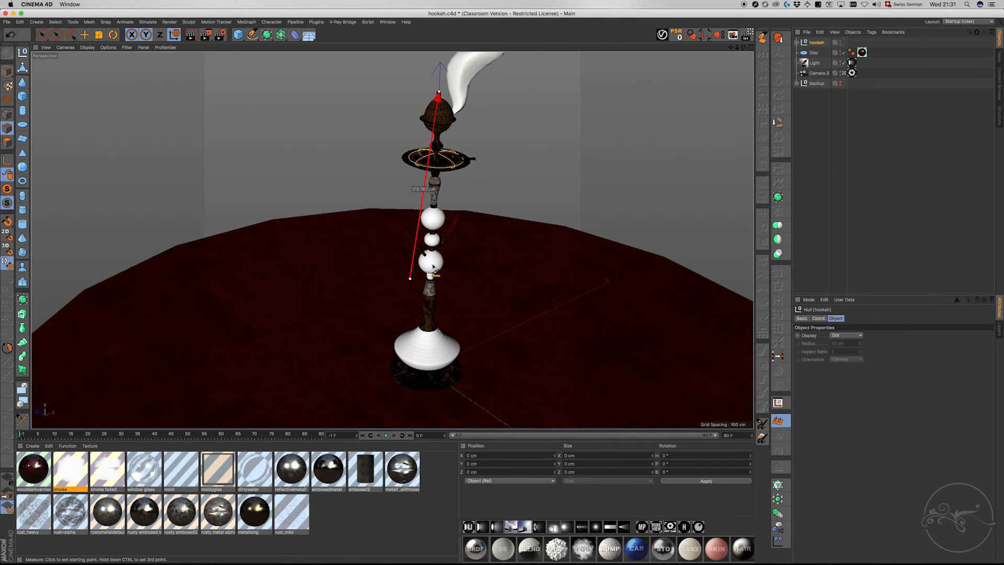
scroll(435, 191, up, 5)
scroll(435, 190, up, 6)
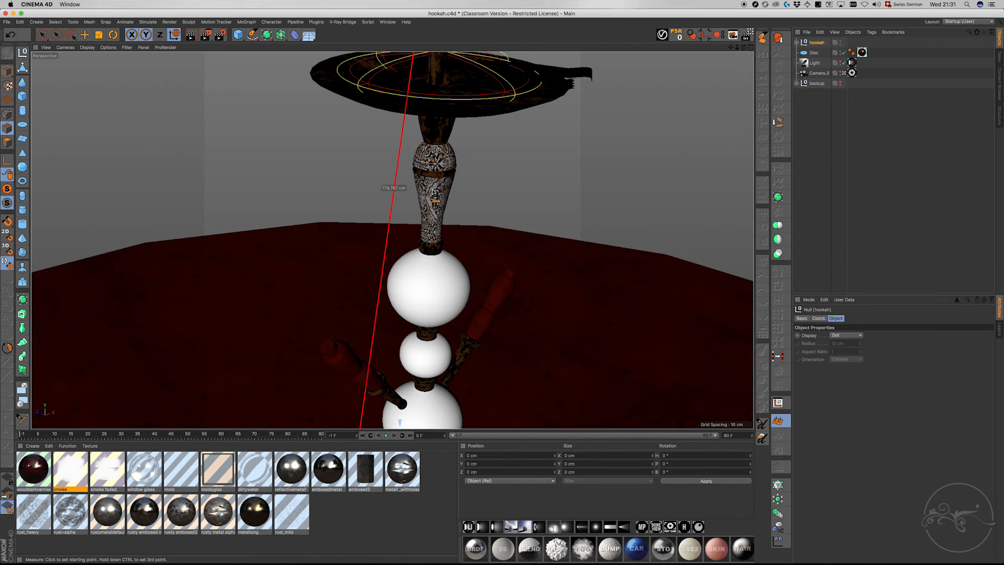
scroll(447, 200, down, 4)
scroll(434, 183, up, 5)
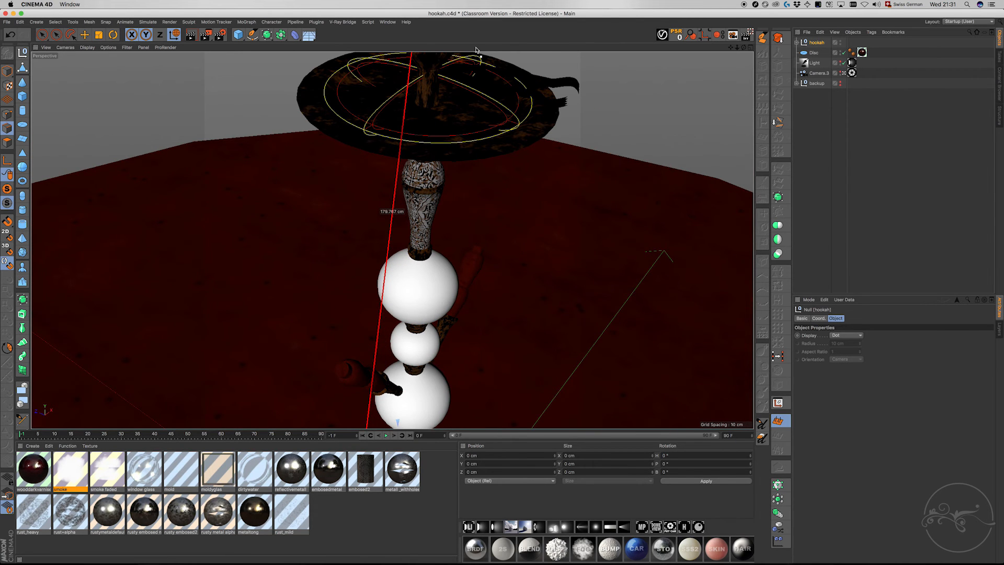
Review the hookah's finished close-up renders in the Picture Viewer and close it.
click(387, 22)
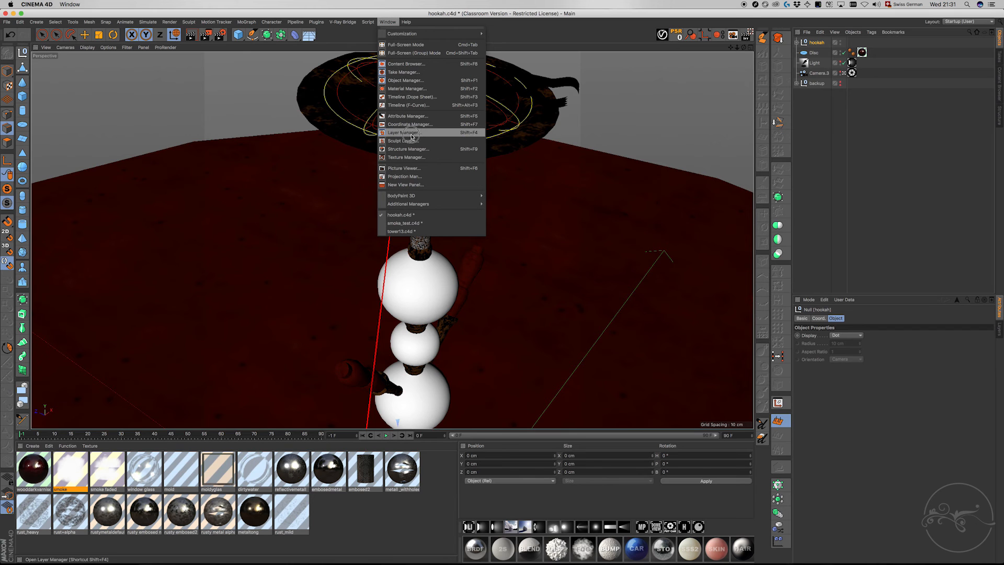
click(409, 169)
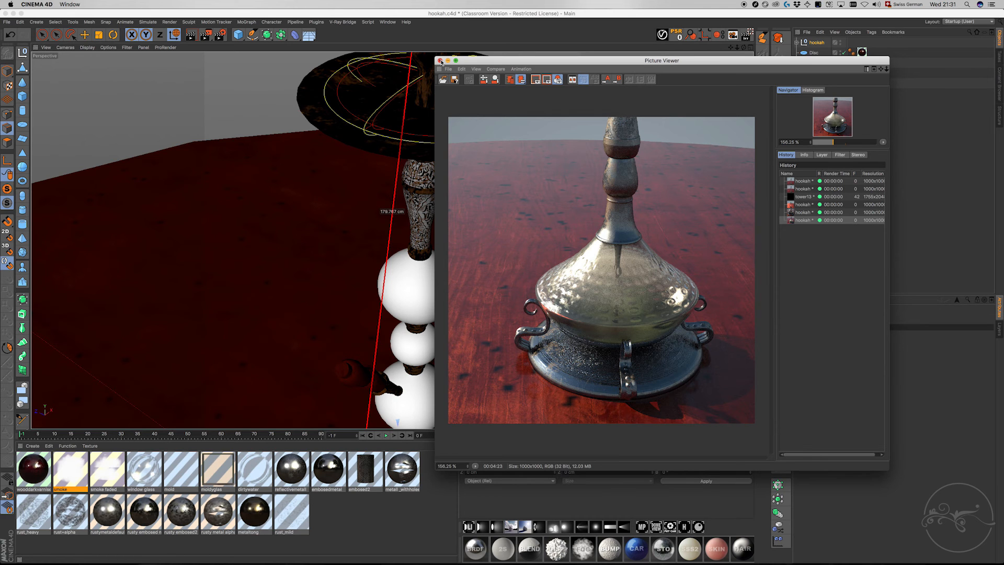
click(440, 60)
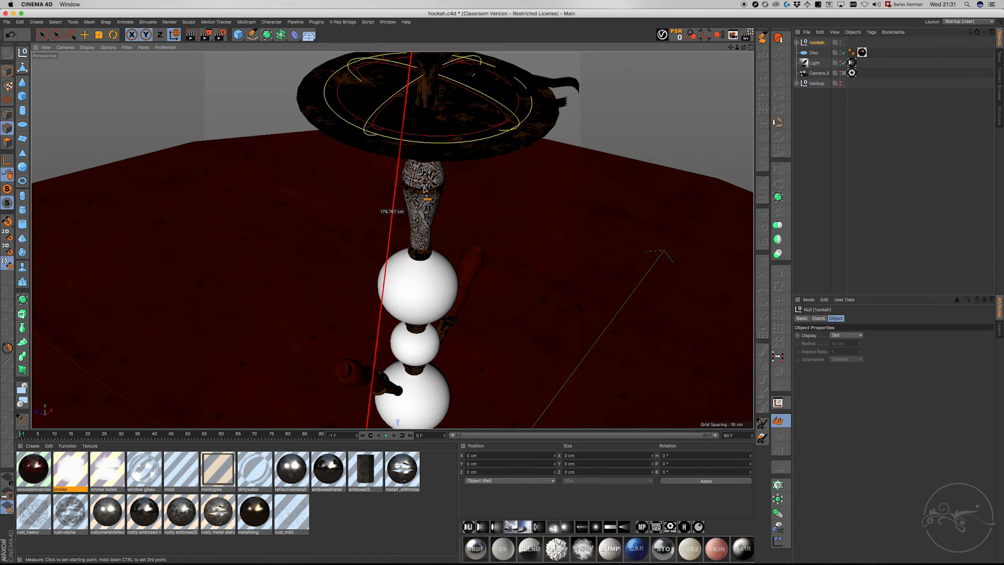
Examine the whole hookah model from another angle and reopen its renders in the Picture Viewer.
scroll(424, 189, down, 5)
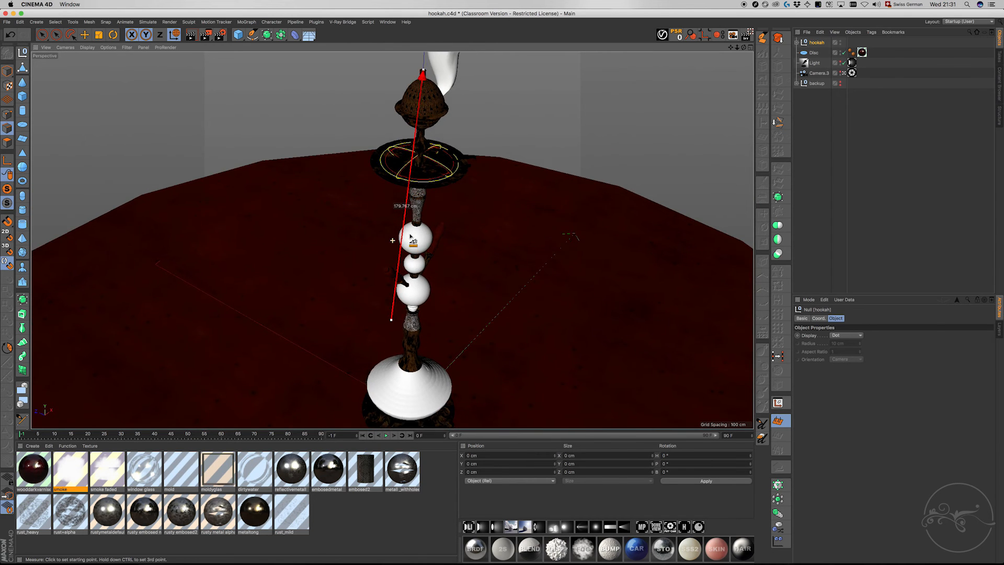
scroll(411, 238, down, 4)
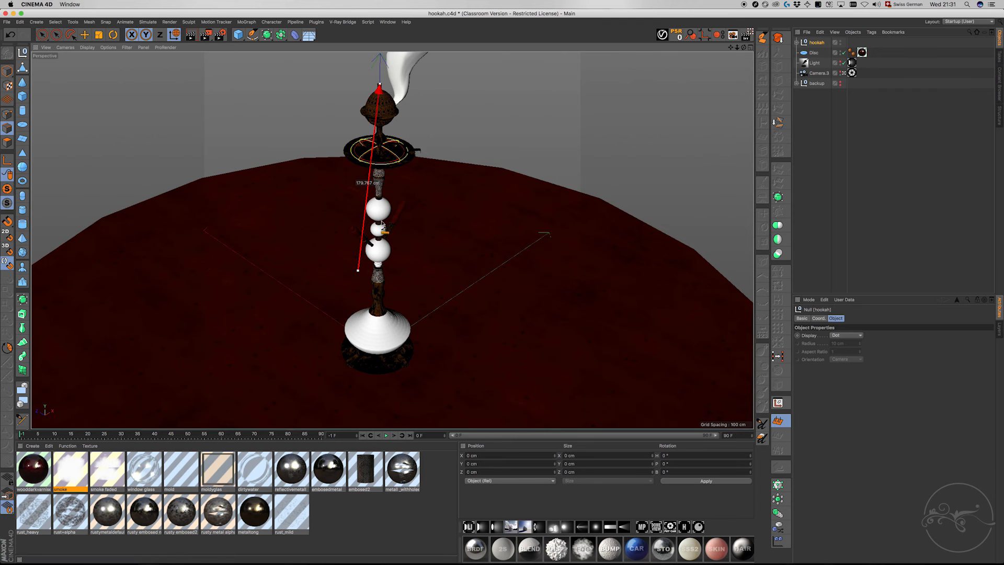
alt+drag(380, 325, 341, 302)
scroll(380, 308, up, 2)
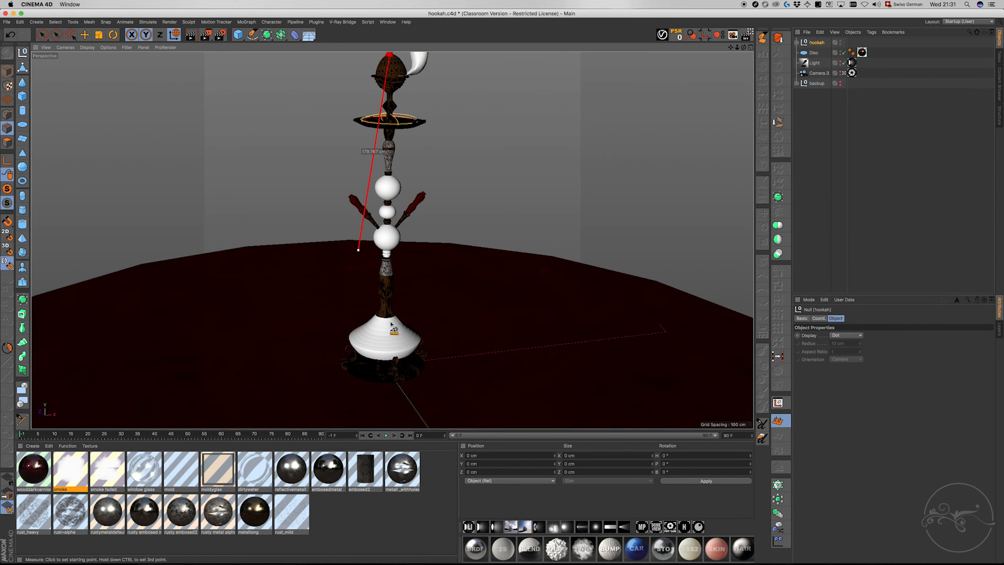
alt+middle_drag(386, 324, 423, 341)
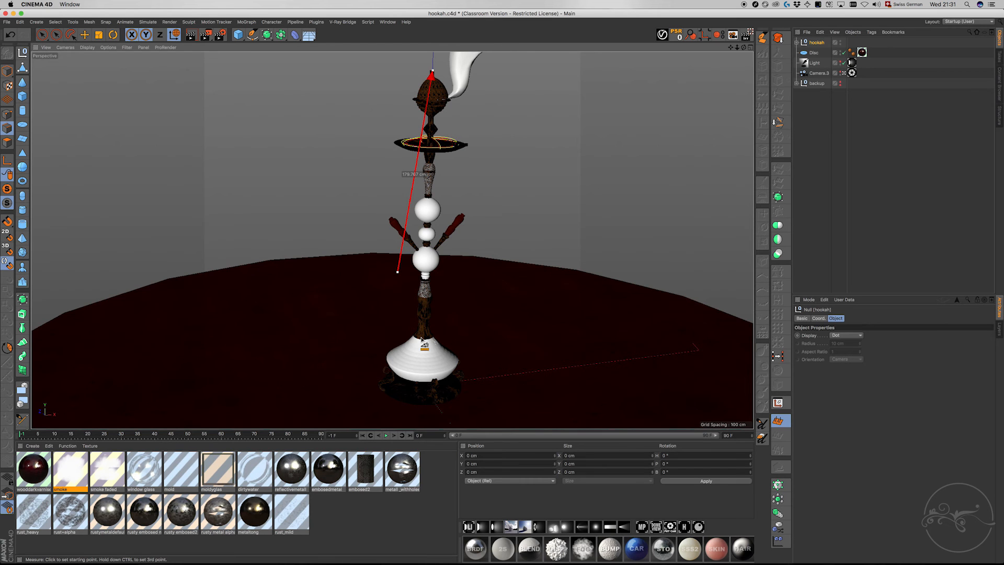
click(388, 26)
click(379, 24)
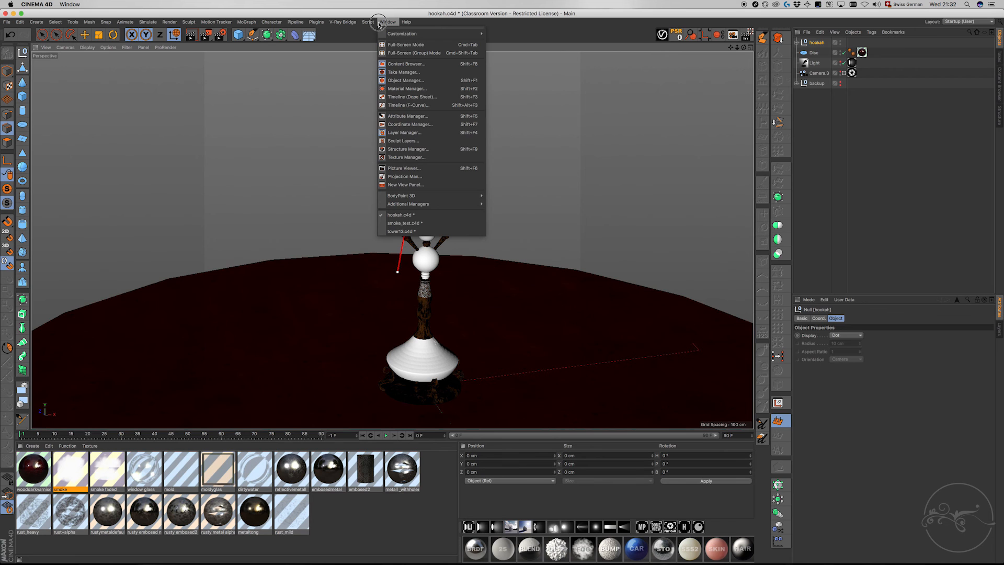
click(409, 171)
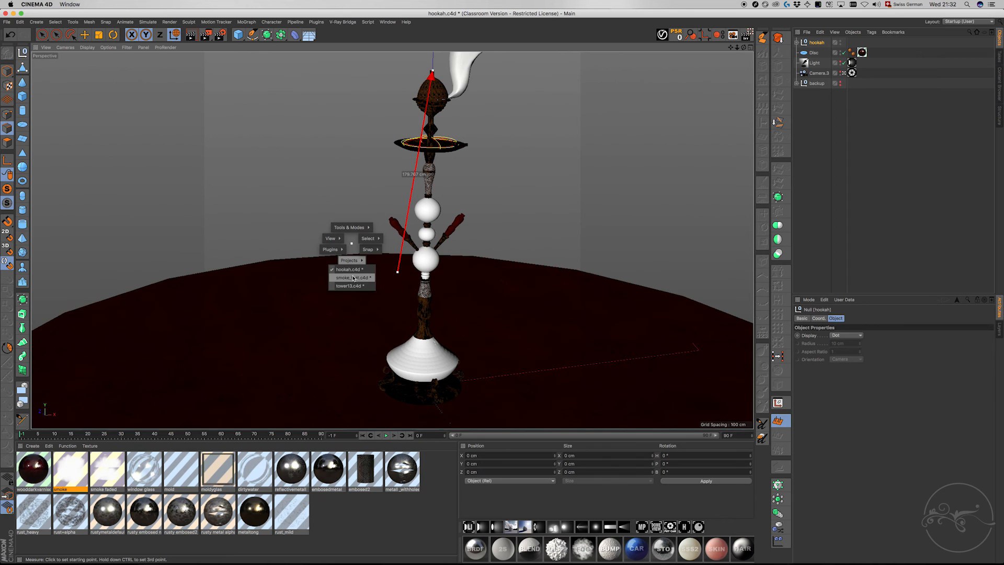
Return to the tower13.c4d project and switch from there to smoke_test.c4d.
click(350, 286)
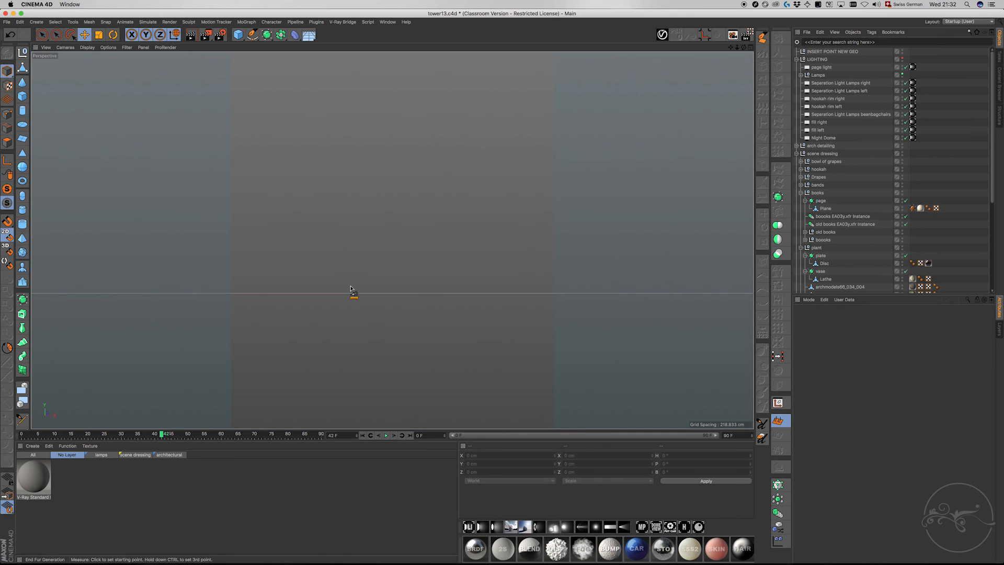
key(v)
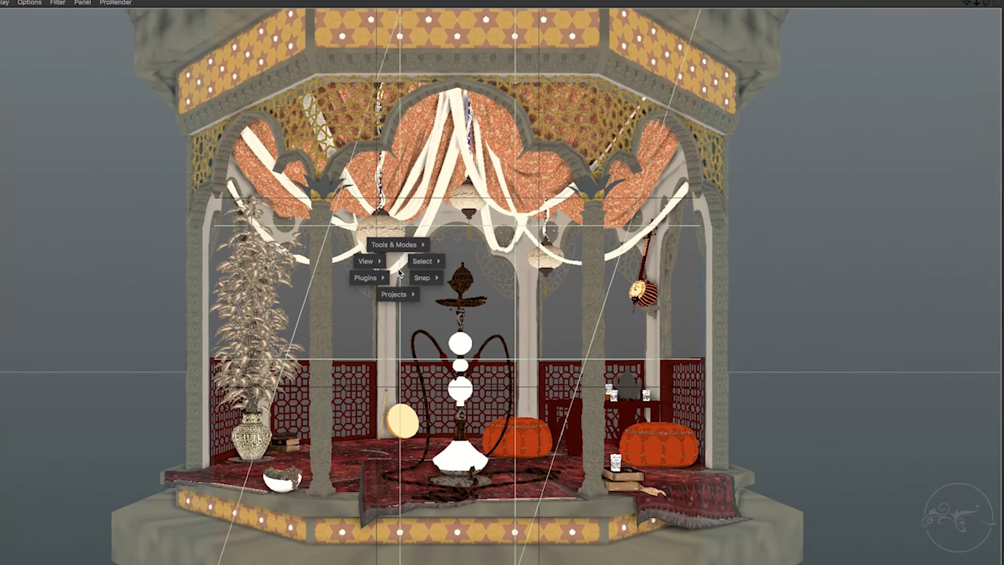
mouse_move(381, 276)
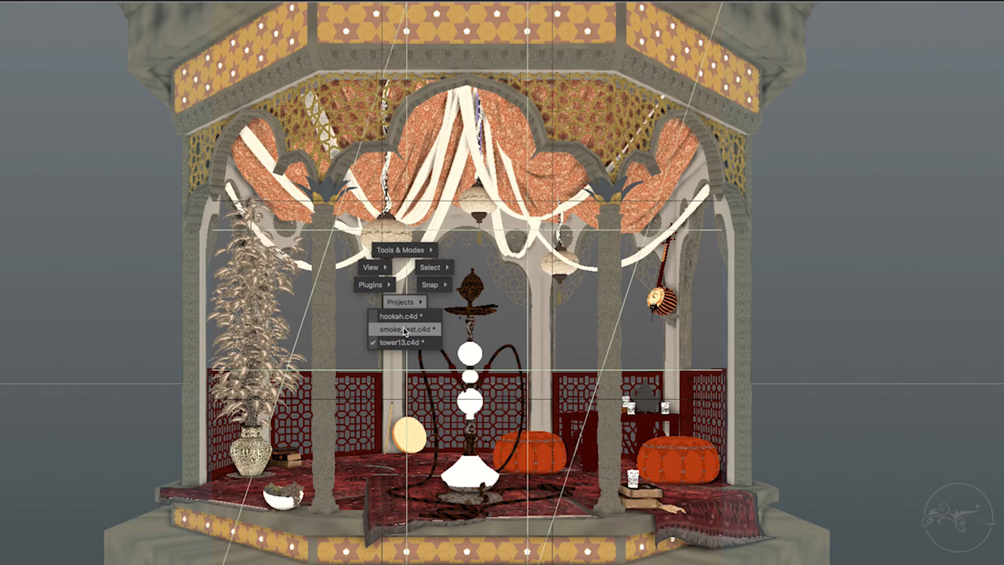
click(403, 328)
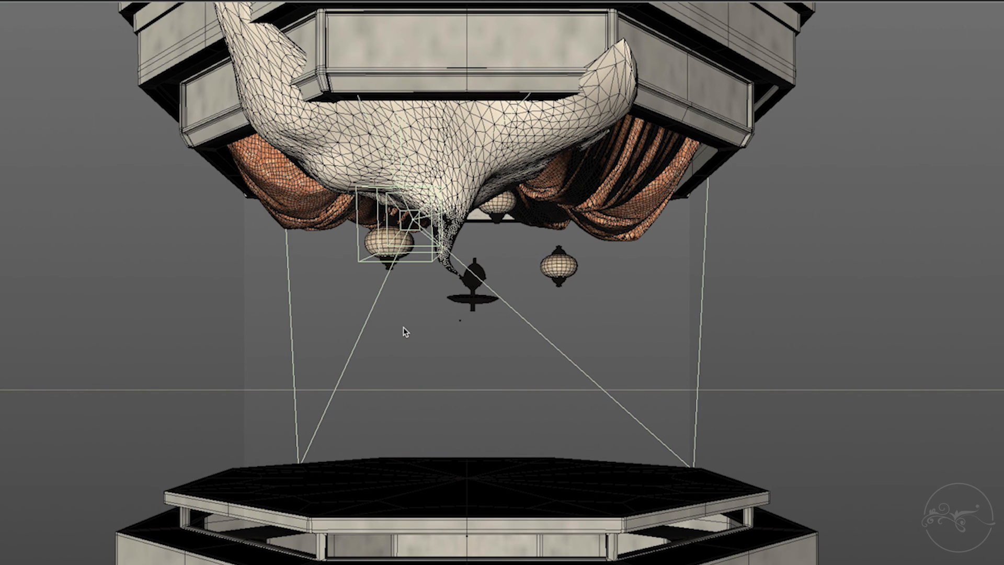